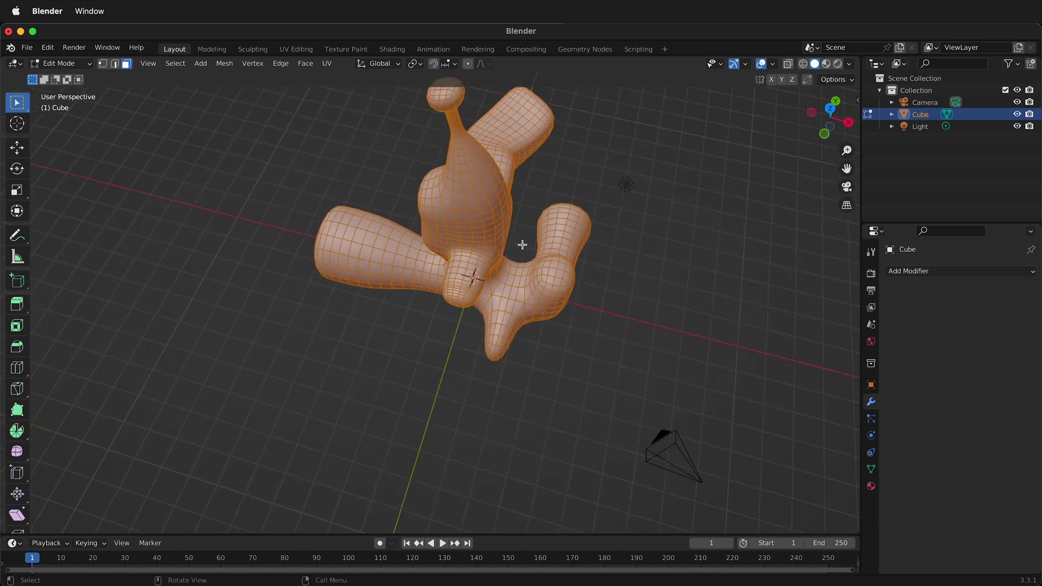
Step: Switch to the UV Editing workspace and zoom and orbit to view the Cube's cross-shaped UV layout
shift+middle_drag(524, 245, 558, 298)
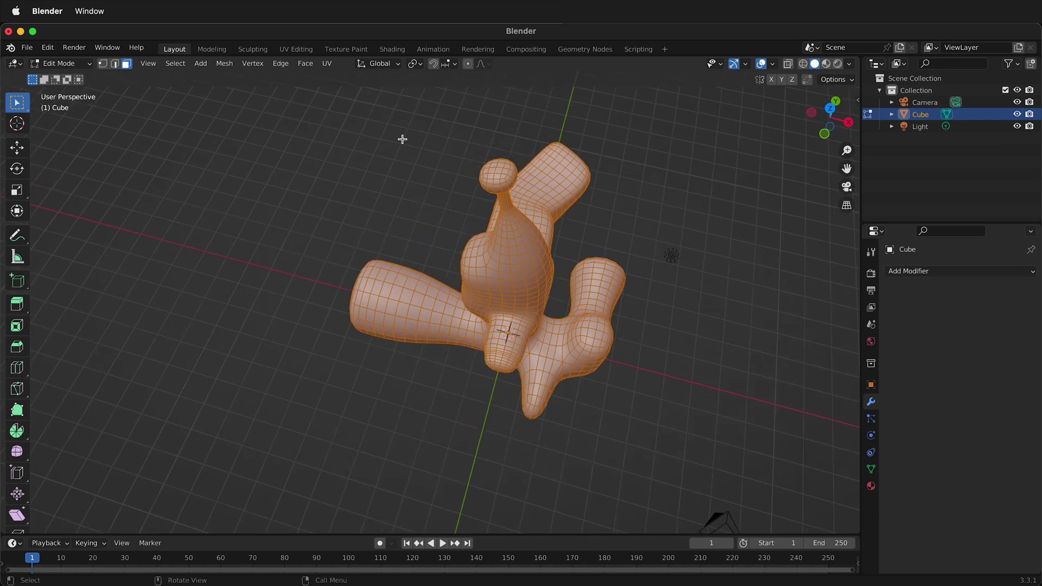
click(309, 53)
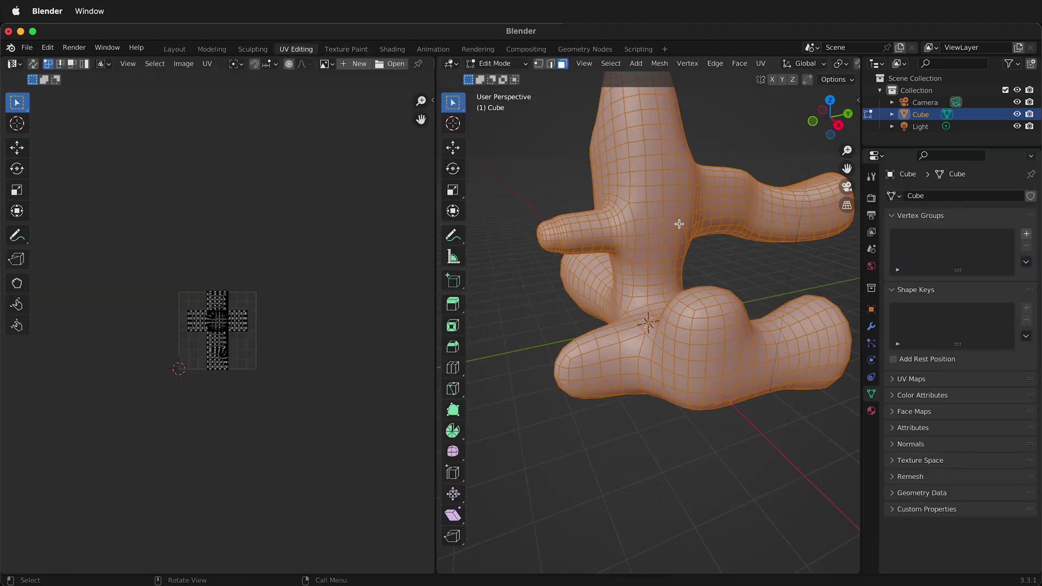
scroll(679, 224, up, 2)
scroll(216, 314, up, 6)
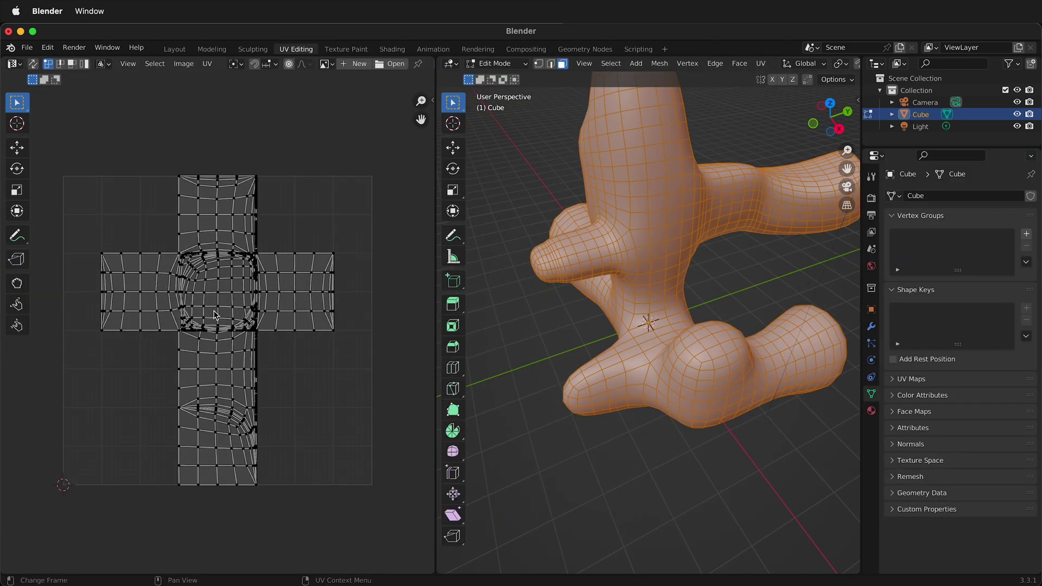
scroll(216, 314, up, 2)
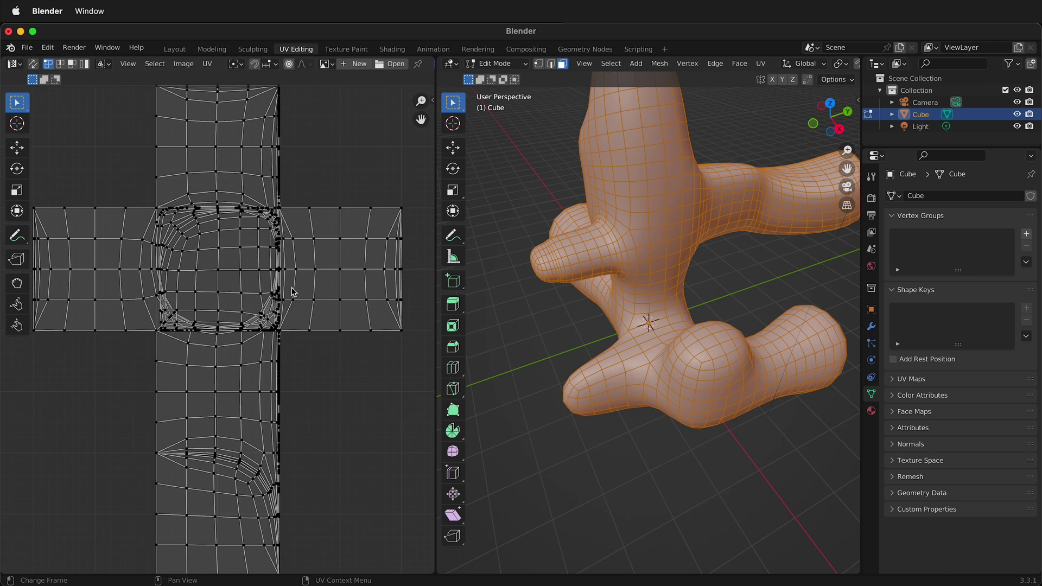
middle_drag(673, 261, 666, 355)
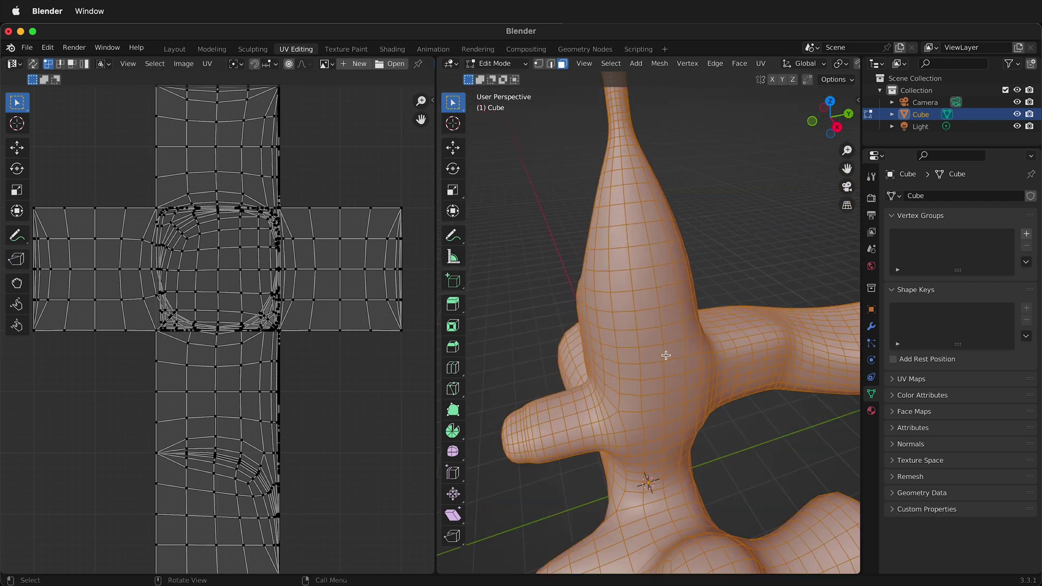
scroll(666, 355, down, 4)
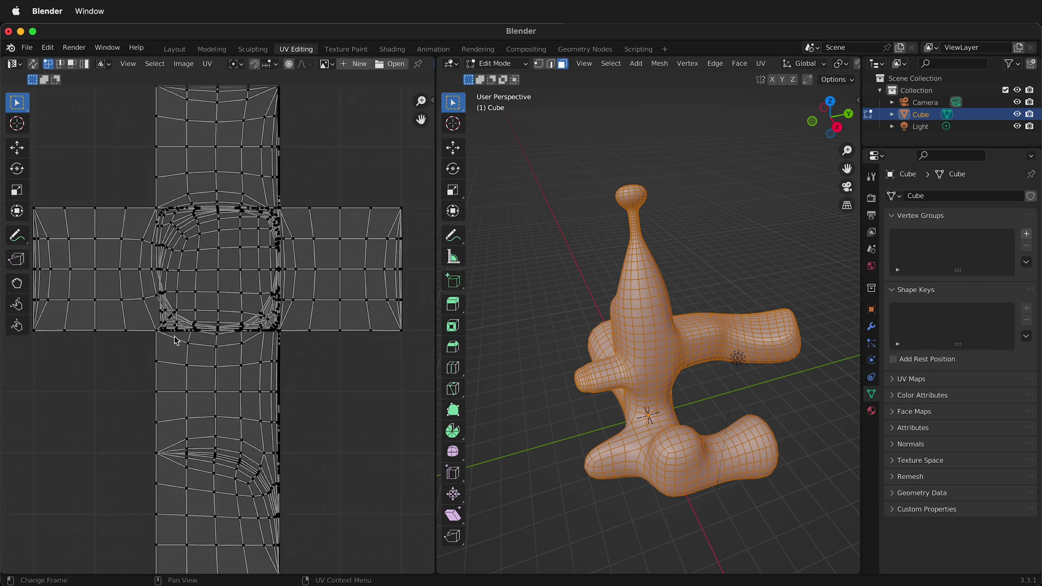
scroll(178, 337, down, 1)
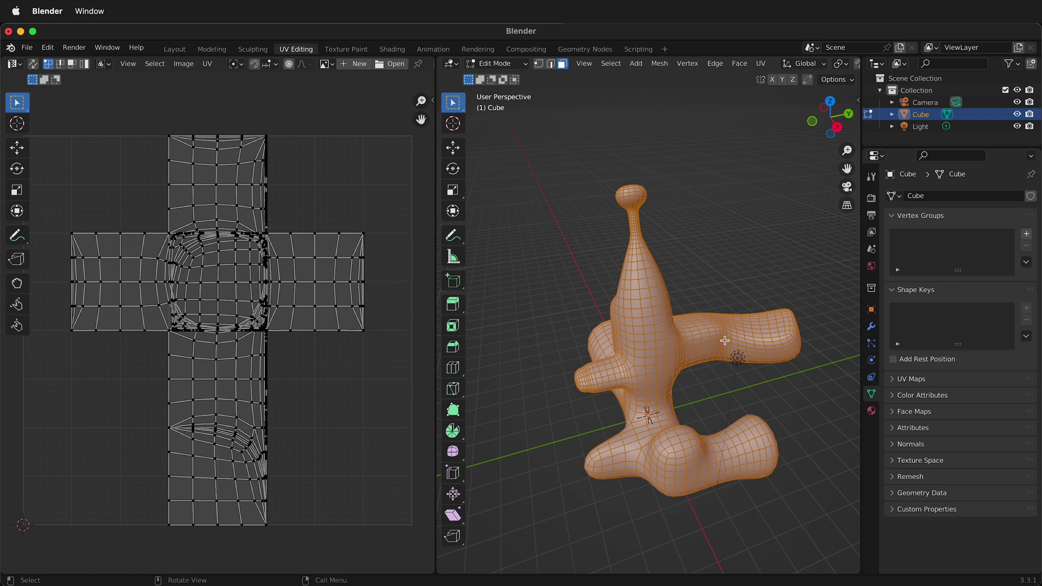
Step: Toggle out of and back into Edit Mode, select all, then deselect the whole blobby mesh
key(Tab)
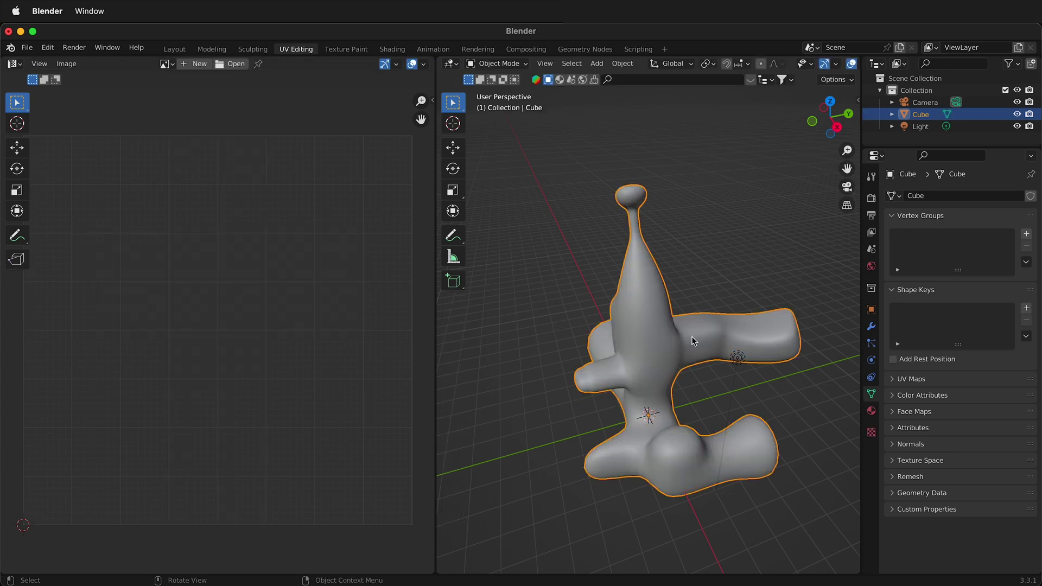
key(Tab)
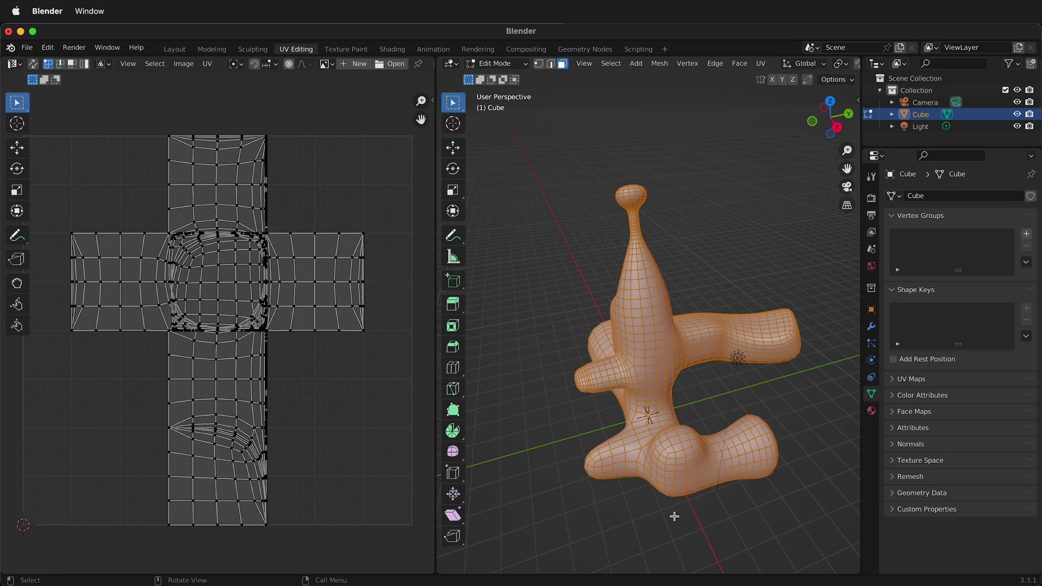
click(641, 525)
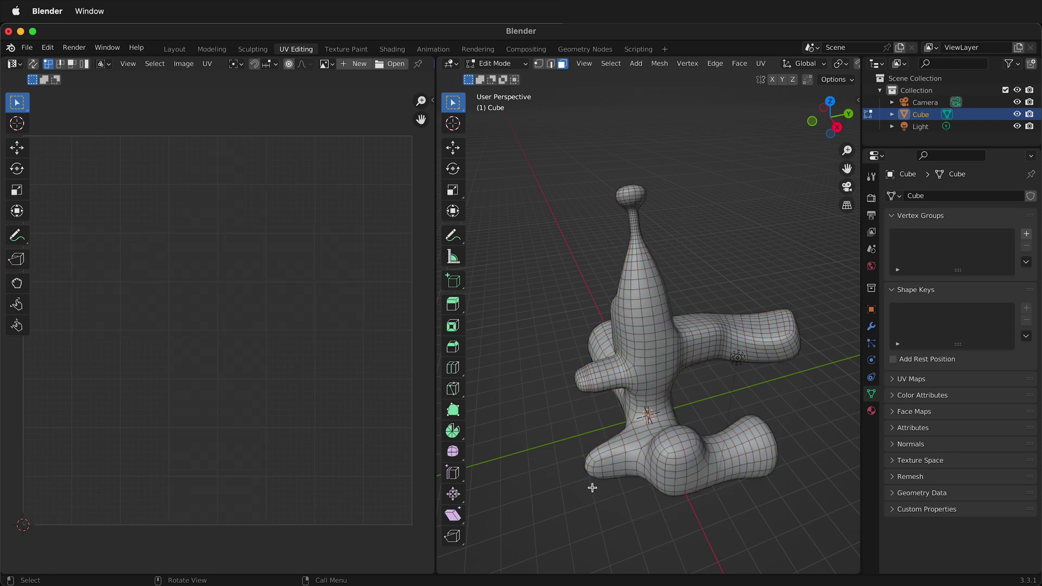
key(a)
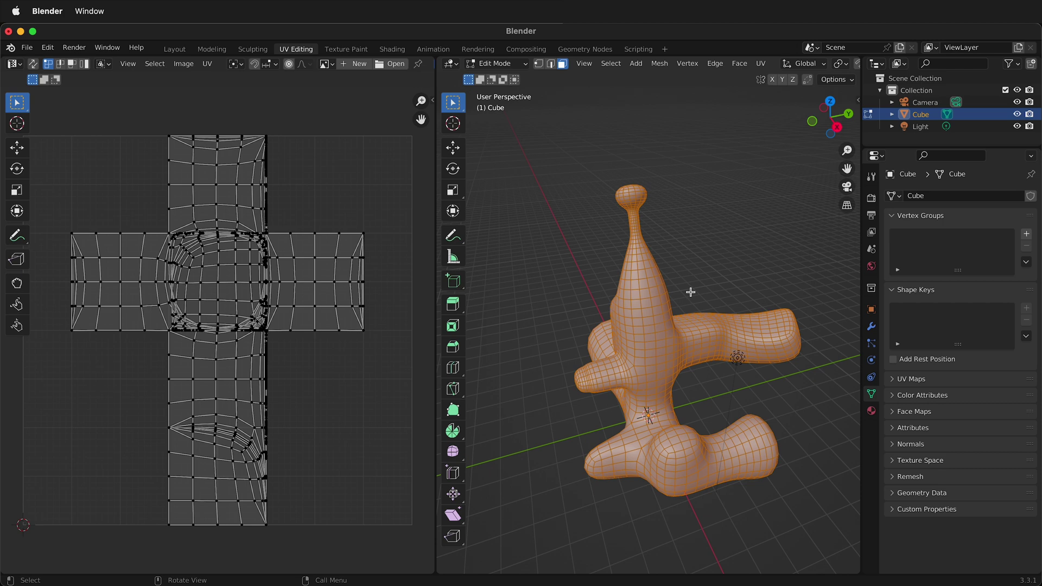
key(alt+a)
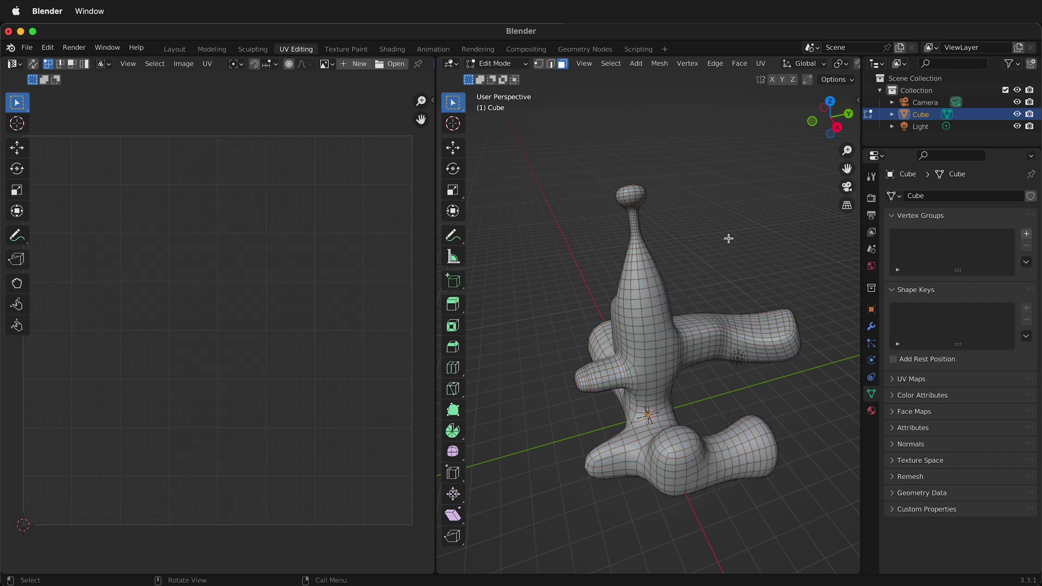
Step: Add a test cube to the mesh and place it above right of the blob
key(shift+a)
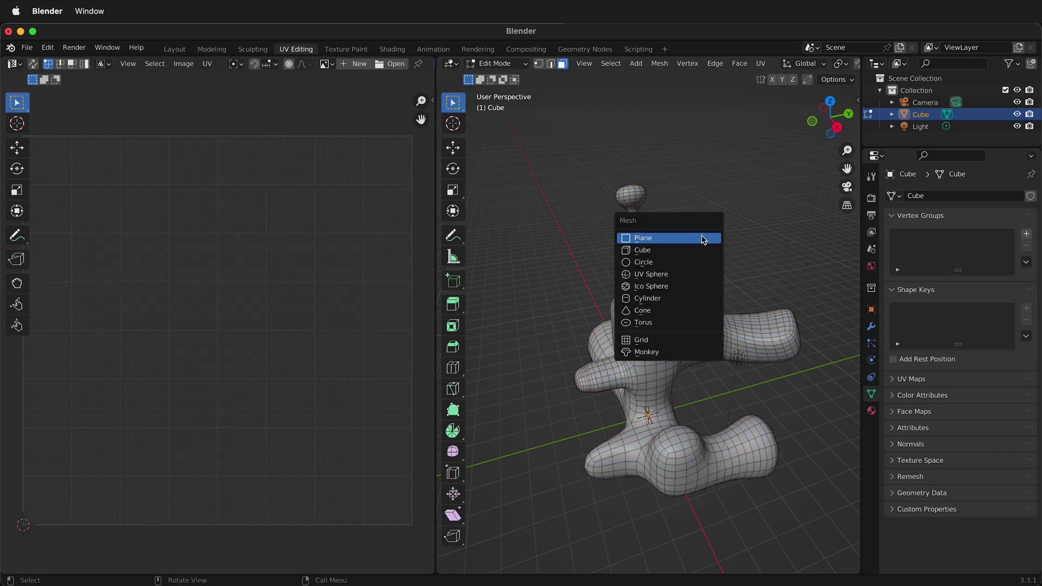
click(643, 250)
key(g)
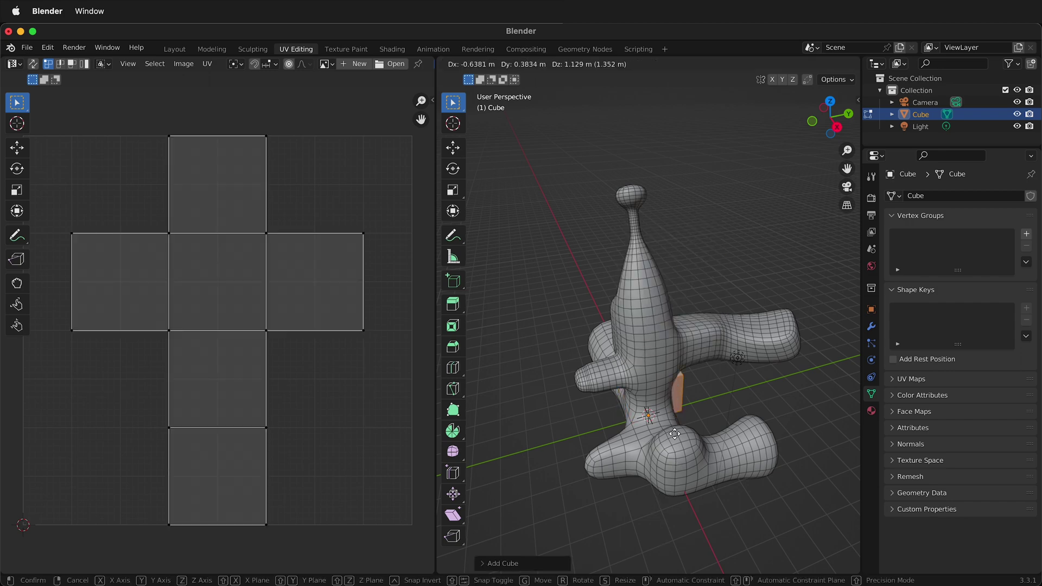
click(761, 302)
Step: Clear the selection and select only the test cube's linked geometry
key(a)
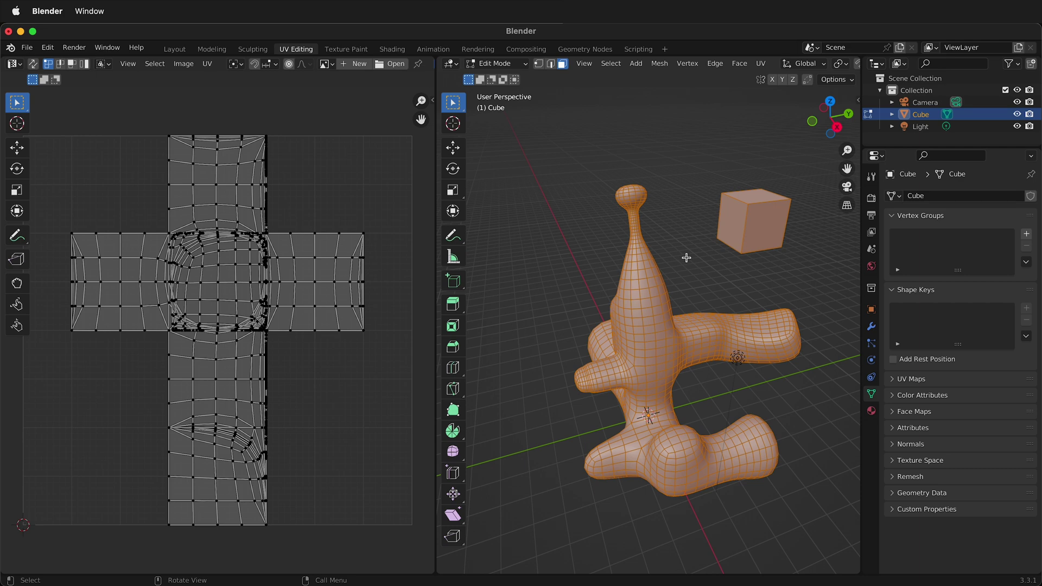
key(alt+a)
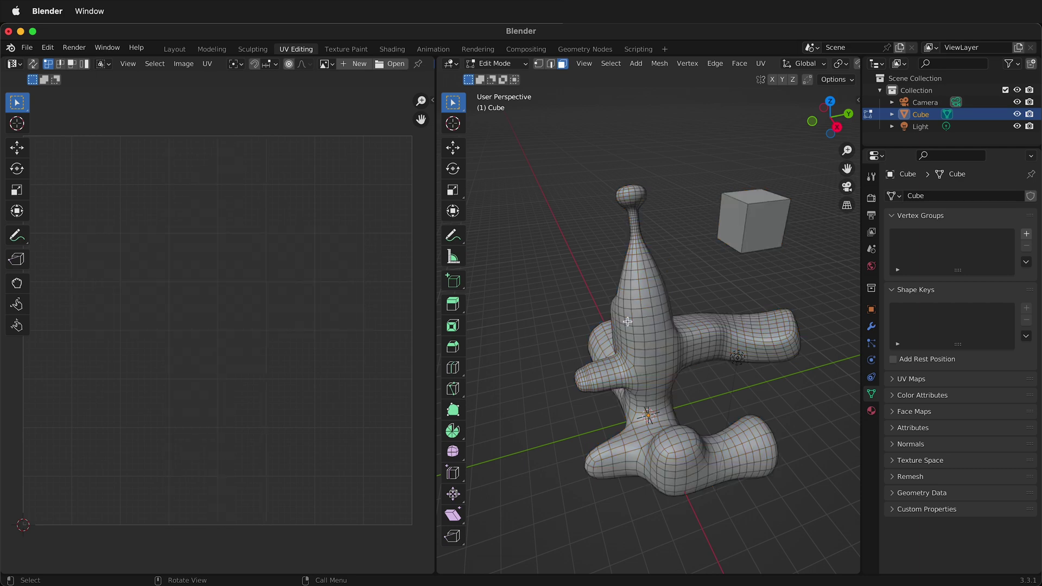
key(l)
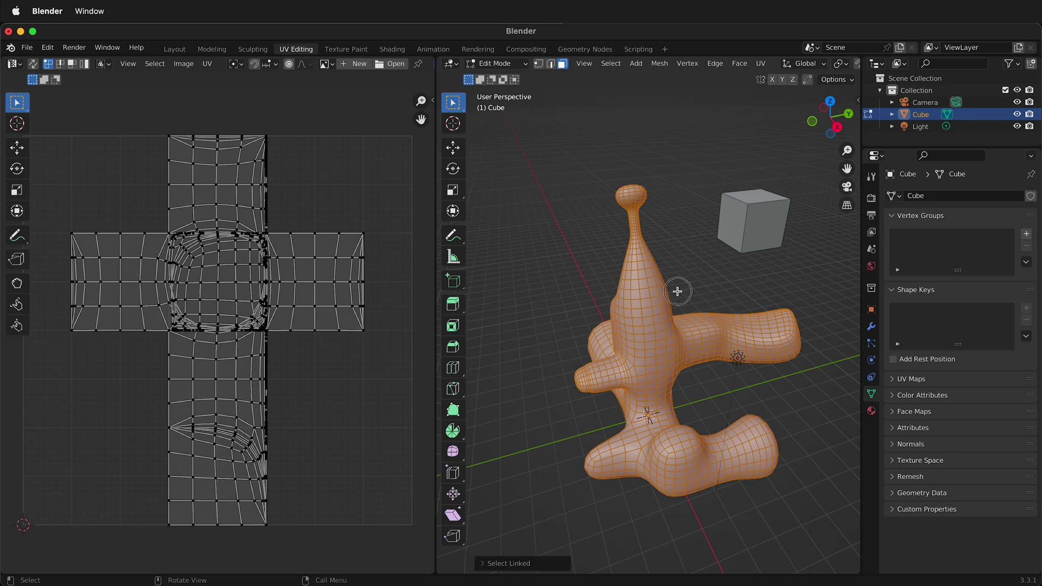
key(alt+a)
key(l)
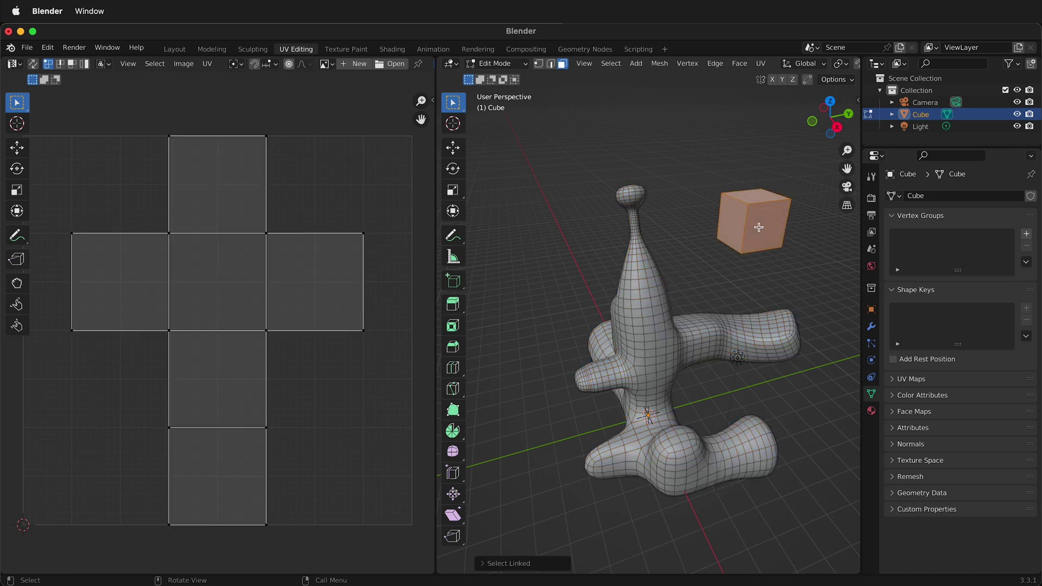
Step: Delete the test cube, then select the entire blobby mesh and bring up the UV menu
key(x)
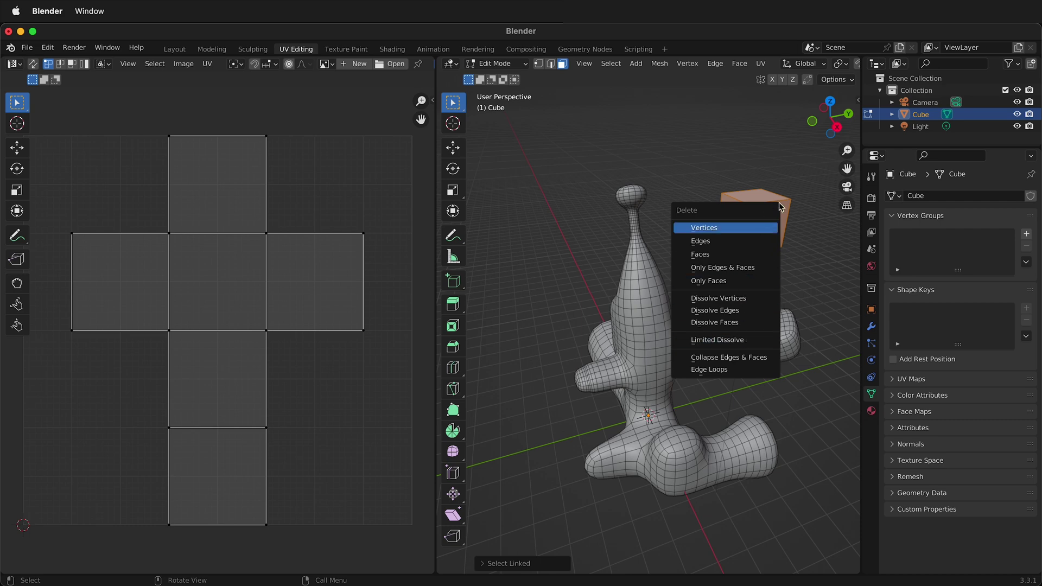
key(x)
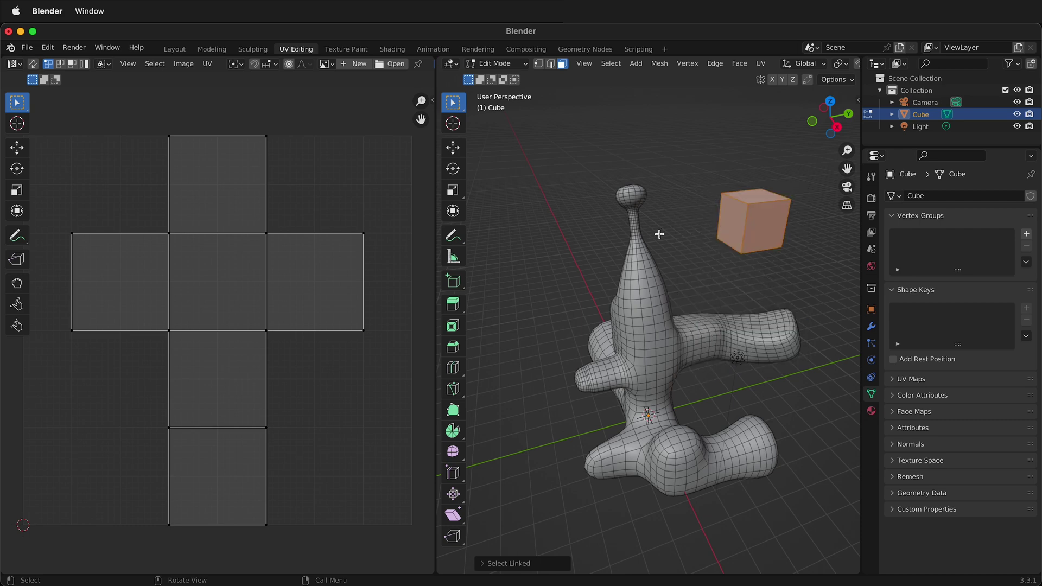
key(x)
click(761, 219)
key(a)
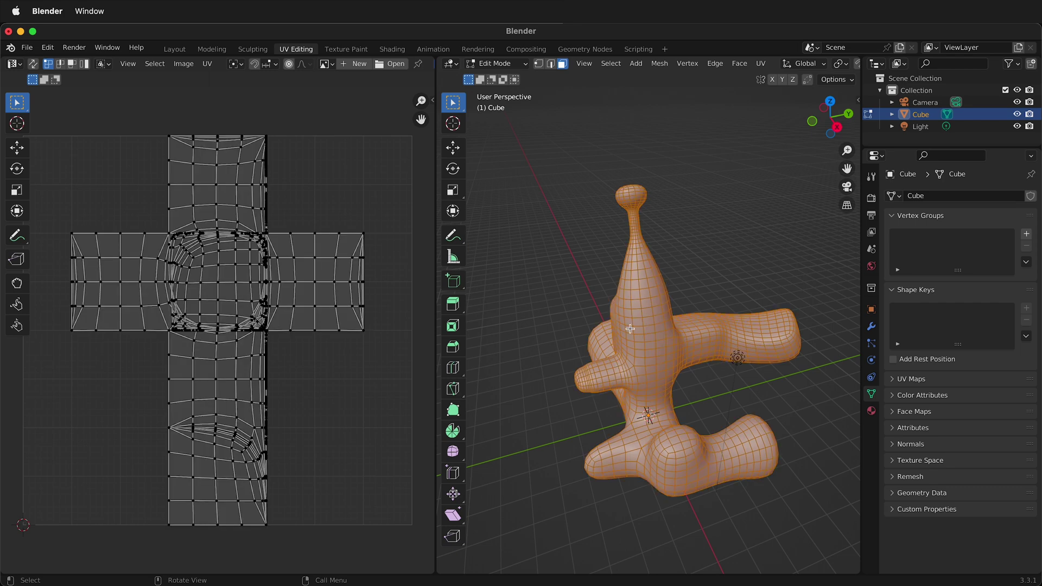
key(u)
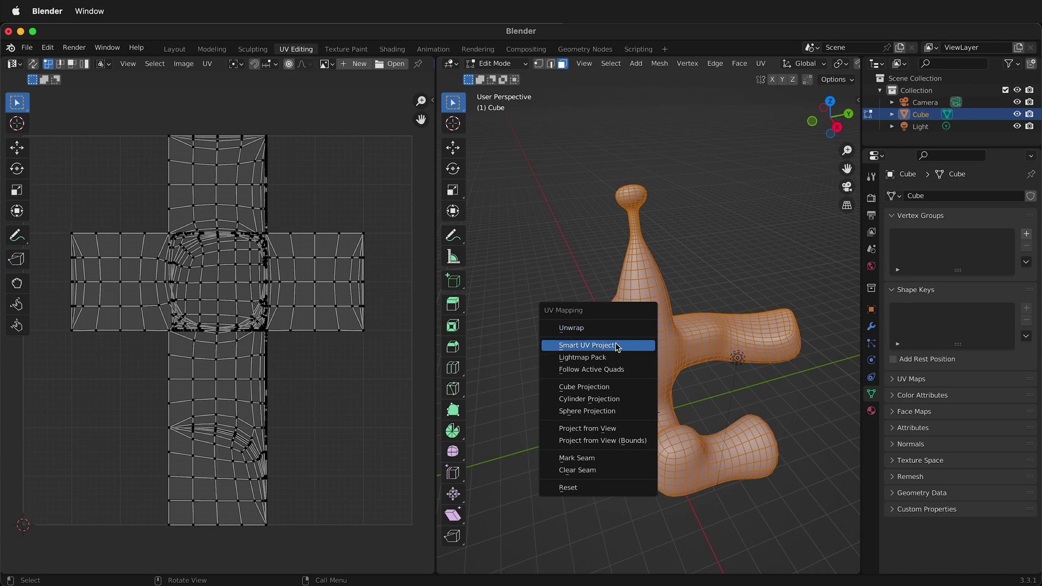
Step: Choose Smart UV Project, nudge Island Margin up, then return it to 0.000 with Angle Limit 66°
click(617, 346)
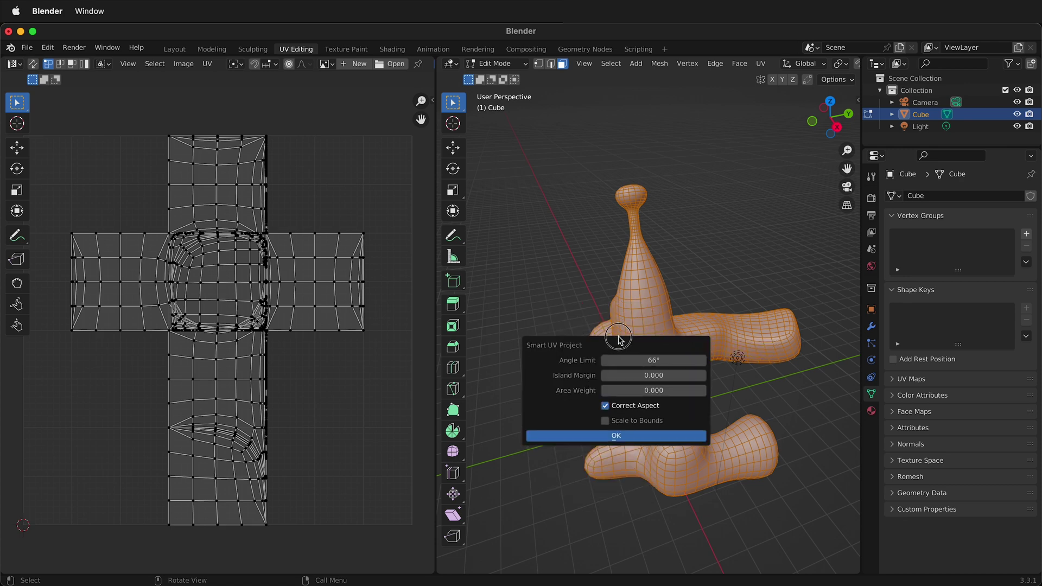
drag(619, 346, 619, 286)
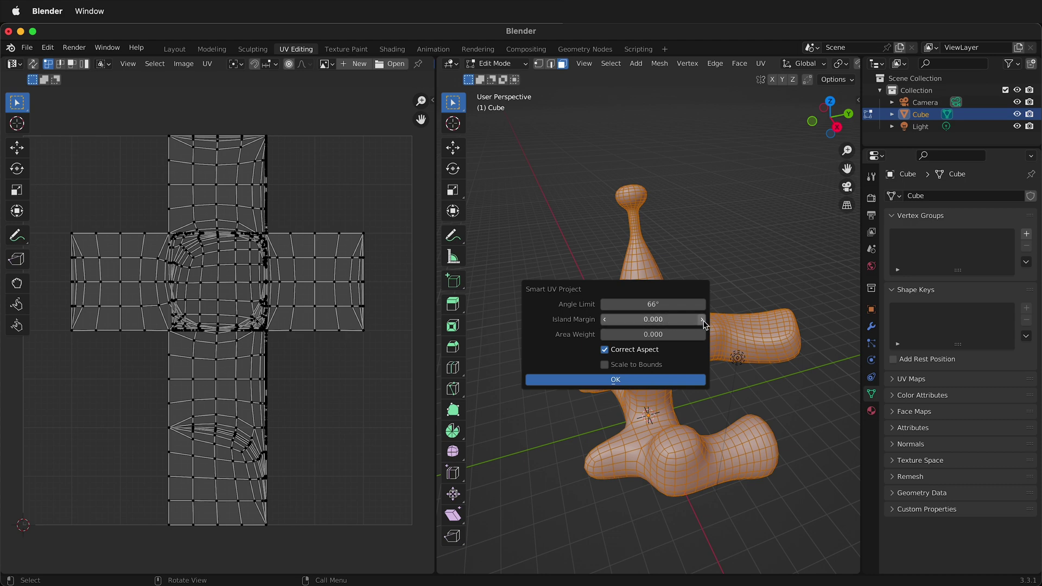
click(703, 320)
click(703, 320)
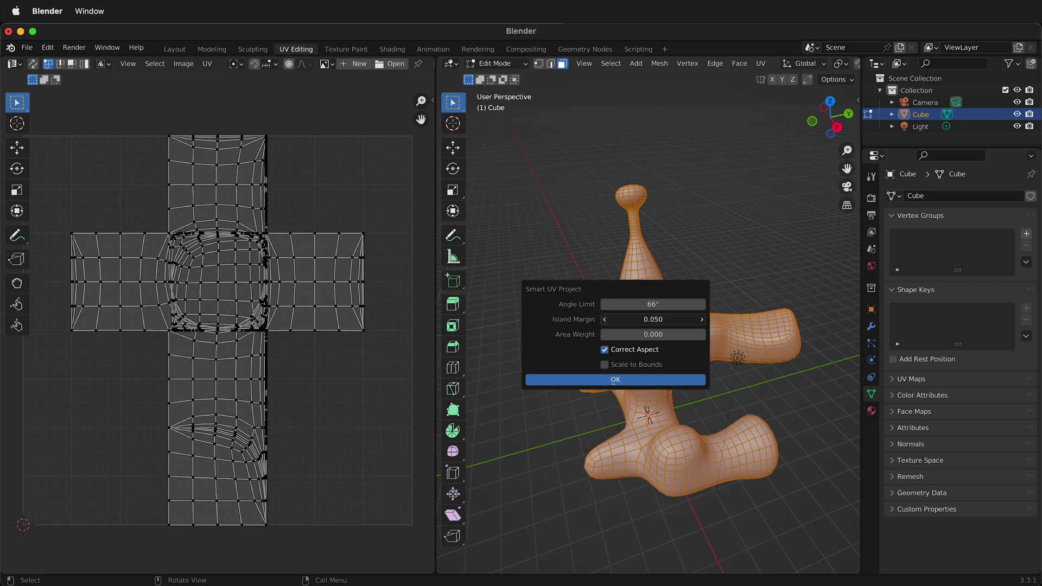
drag(624, 320, 606, 323)
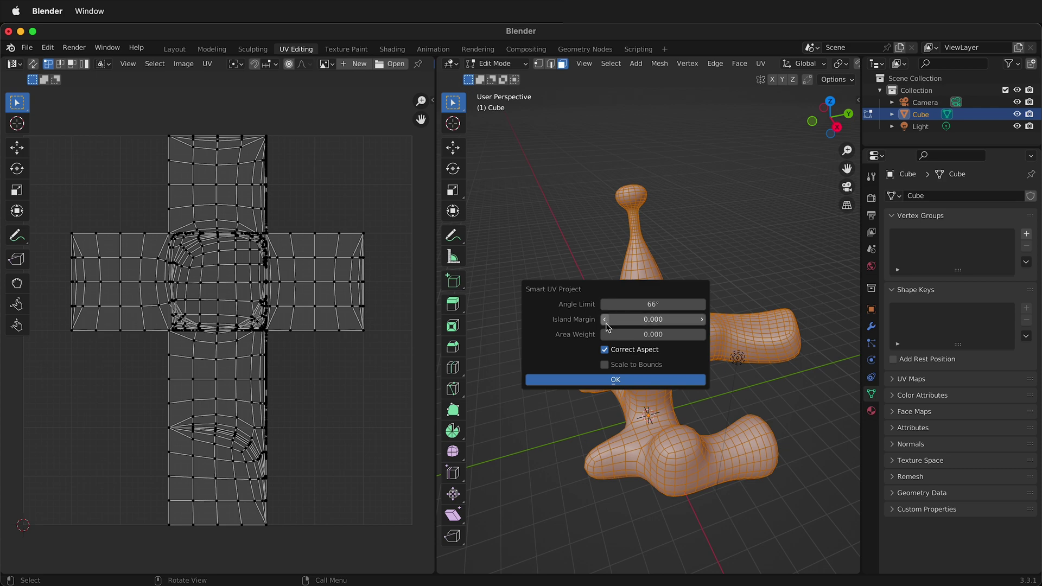
click(626, 382)
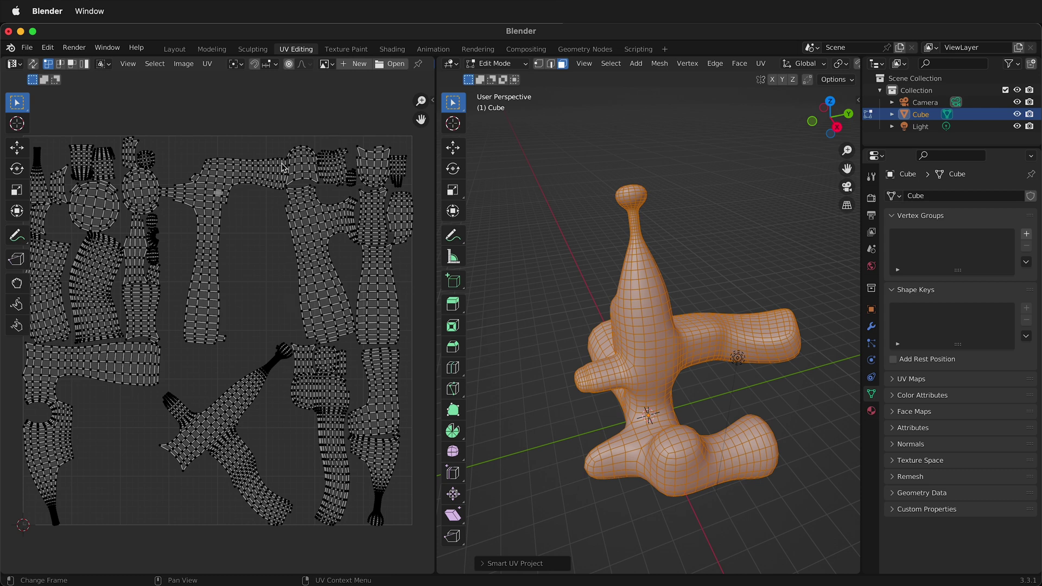
scroll(286, 166, up, 4)
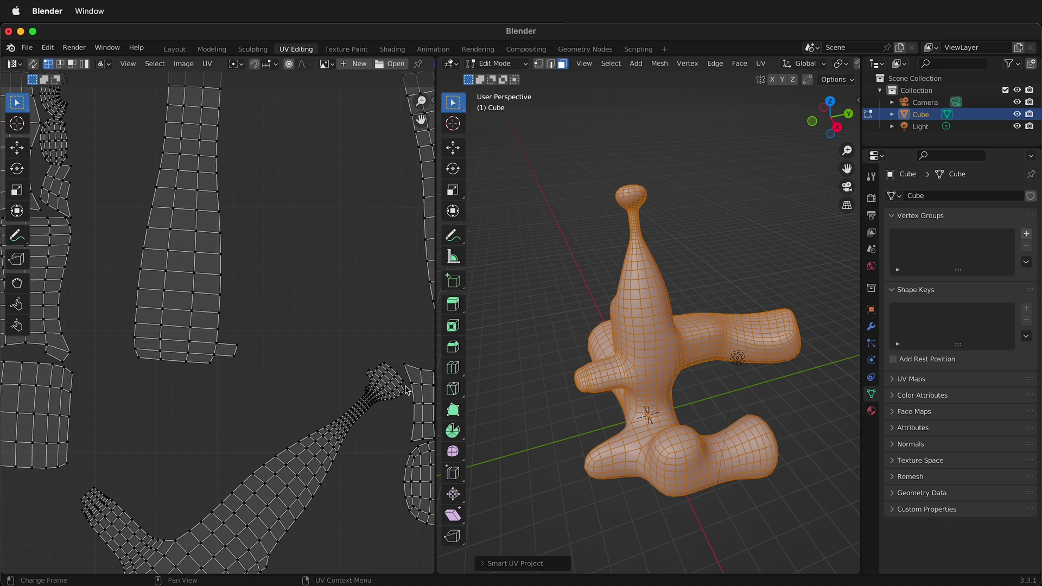
scroll(403, 394, down, 7)
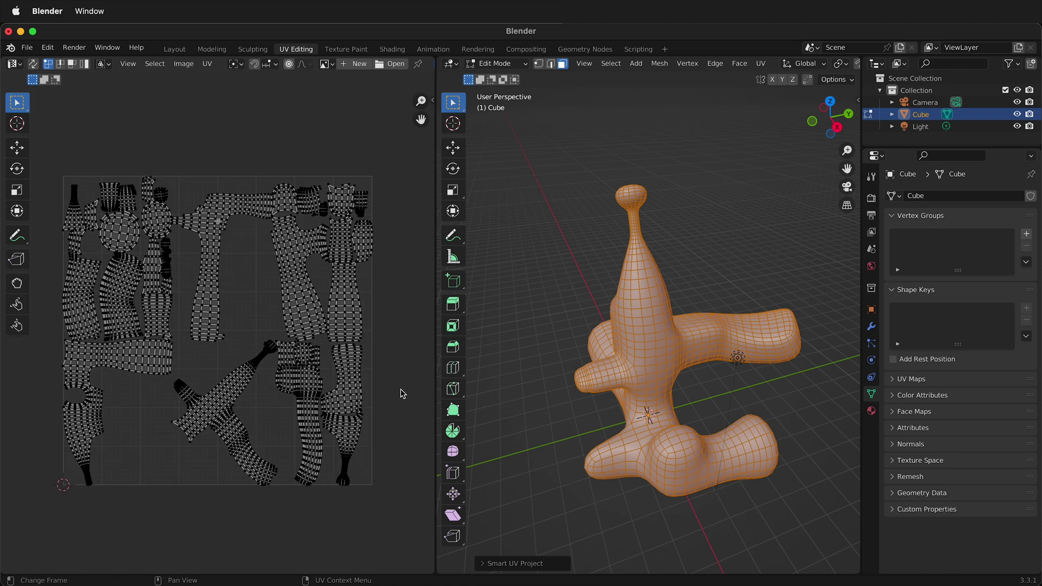
Step: Undo, rerun Smart UV Project with Island Margin 0.05, and frame the resulting UV islands
key(super+z)
key(u)
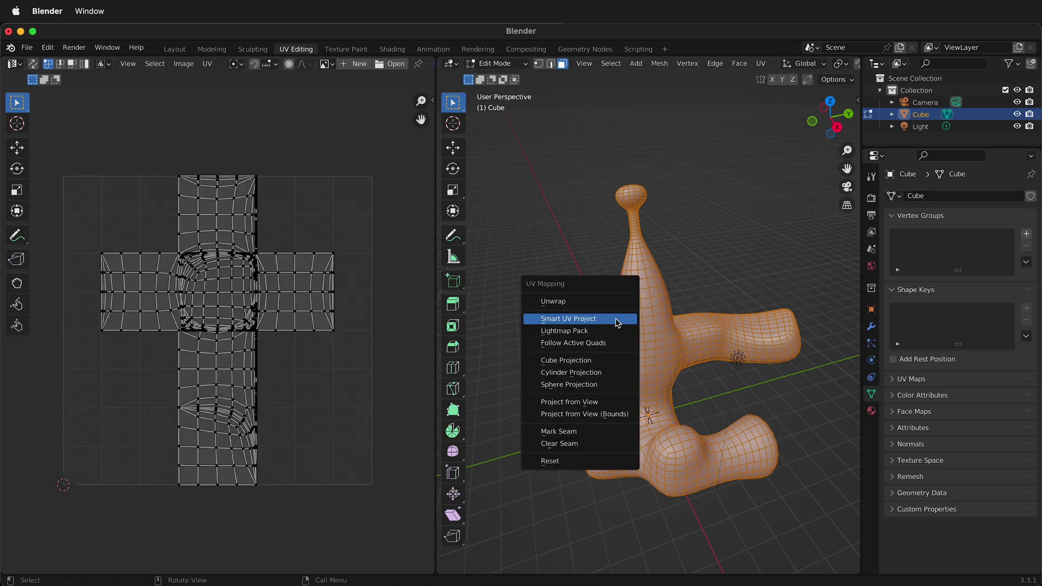
click(569, 319)
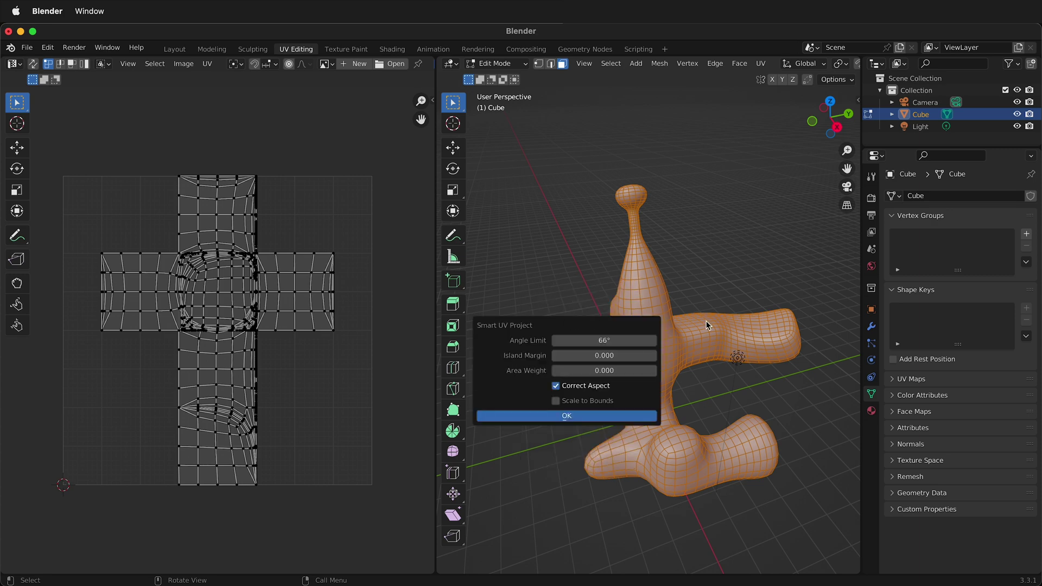
click(652, 356)
click(653, 356)
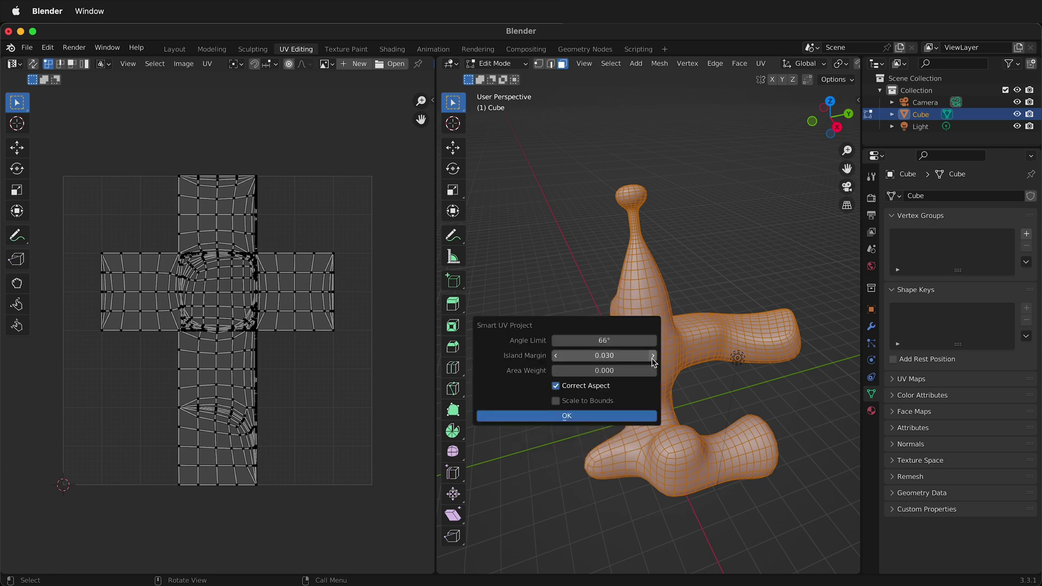
click(653, 356)
click(653, 356)
click(599, 416)
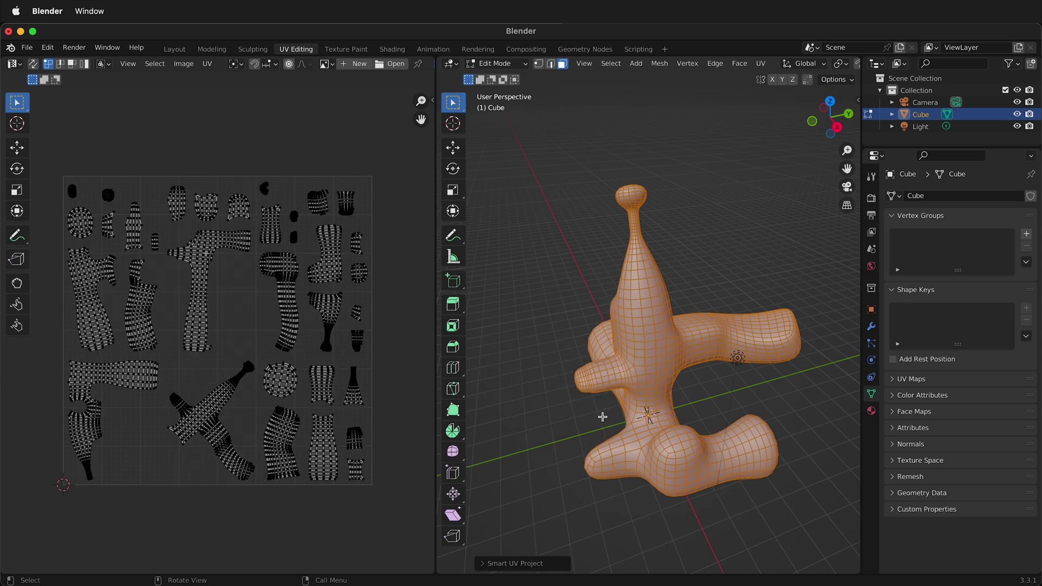
scroll(261, 234, up, 3)
scroll(261, 235, up, 1)
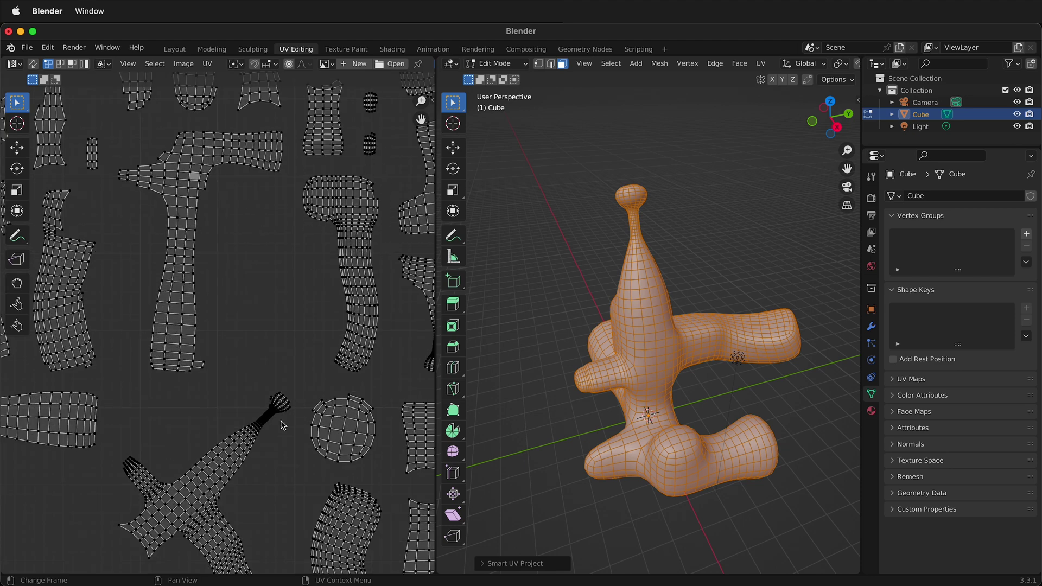
key(Home)
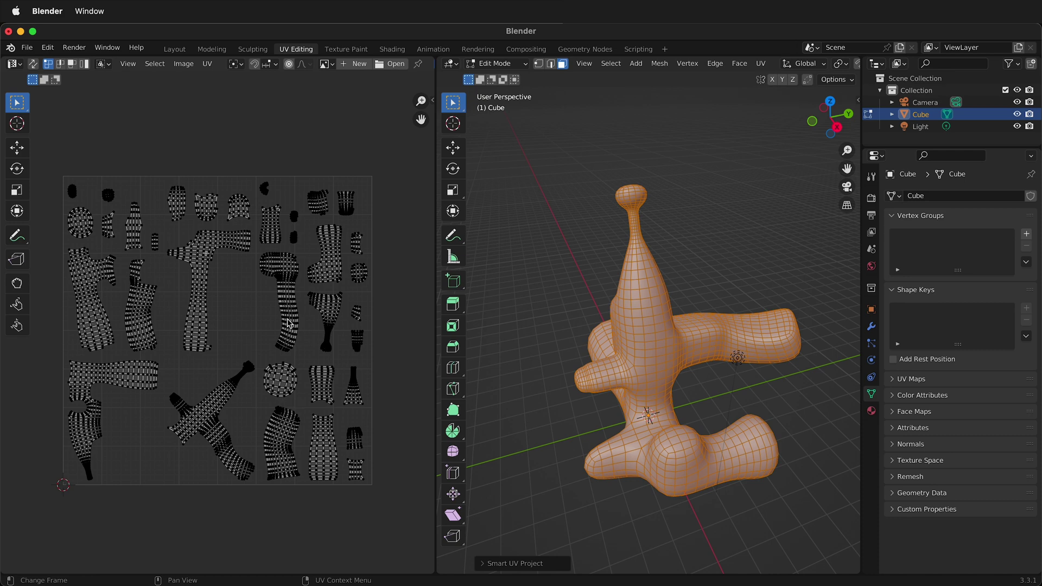
scroll(322, 270, down, 2)
scroll(324, 271, up, 4)
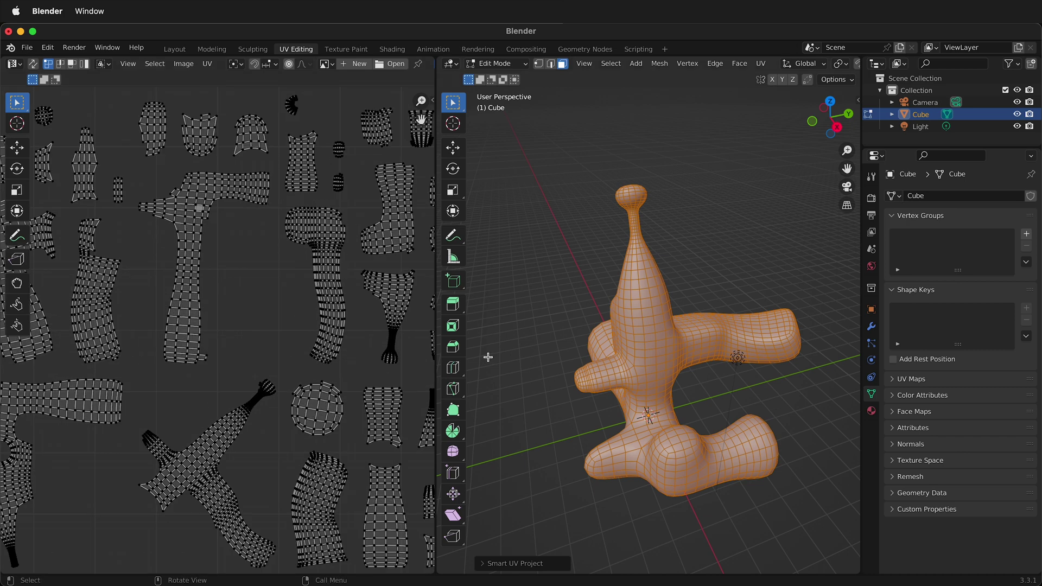
Step: Undo and rerun Smart UV Project with a 10° angle limit, then zoom over the tiny islands
key(super+z)
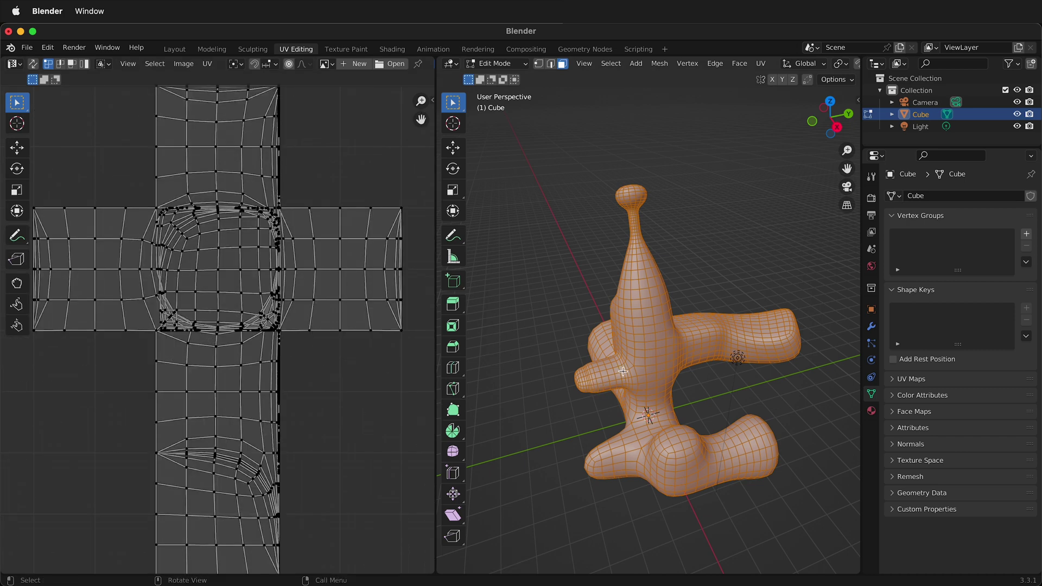
key(u)
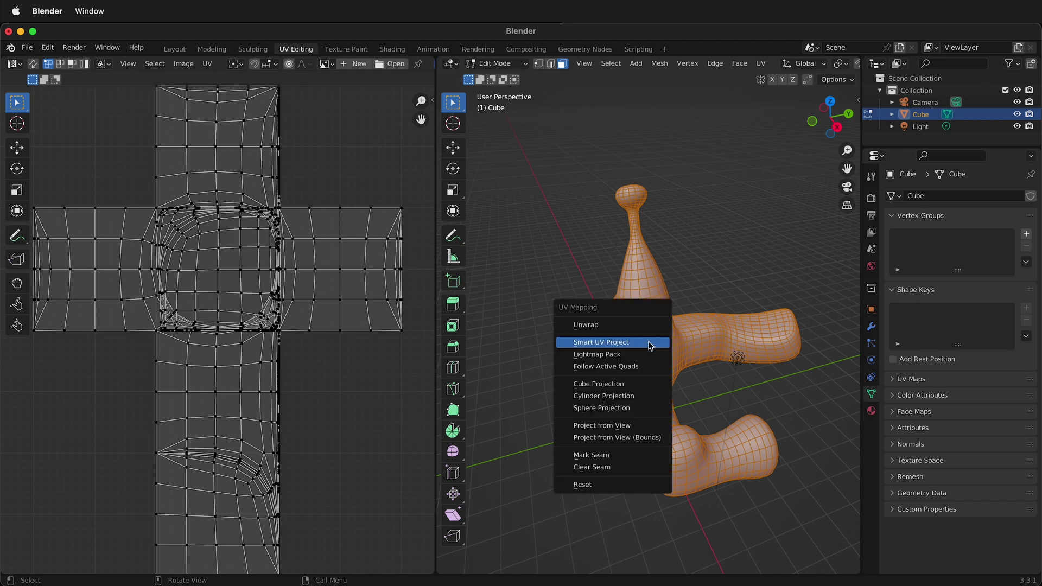
click(650, 343)
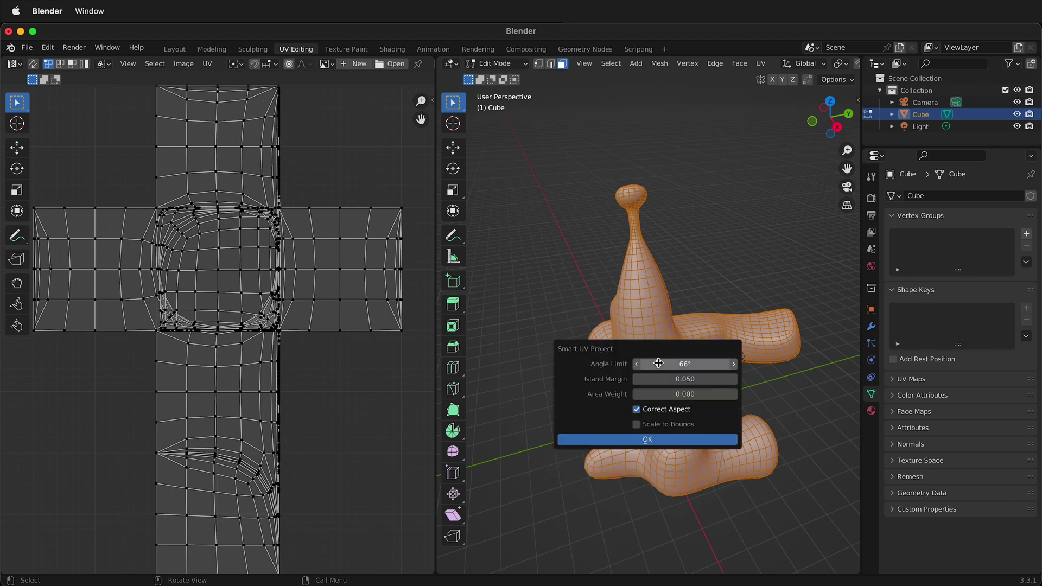
drag(641, 364, 622, 364)
click(709, 365)
text(10)
click(659, 439)
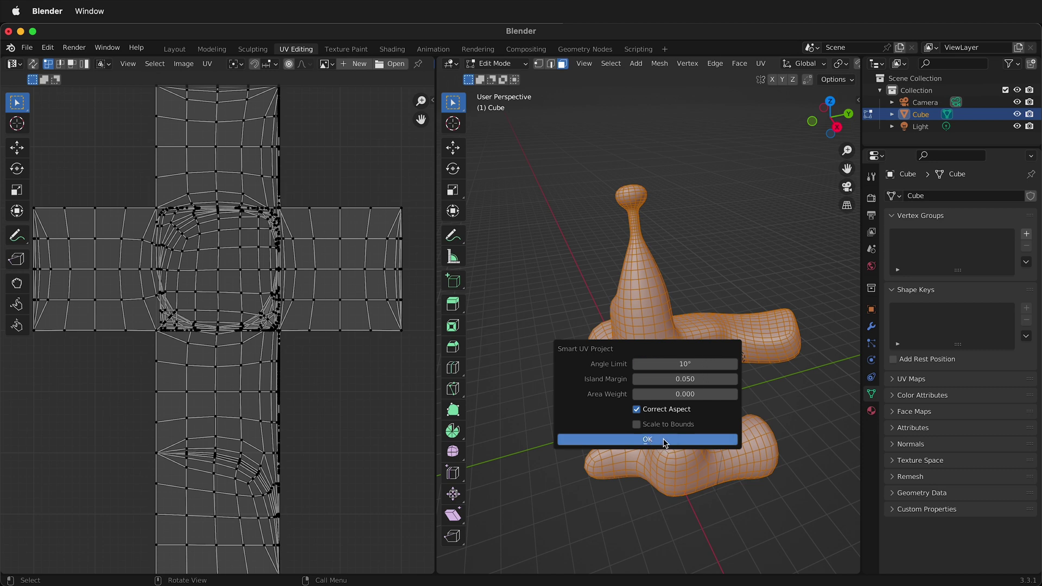
scroll(304, 301, down, 4)
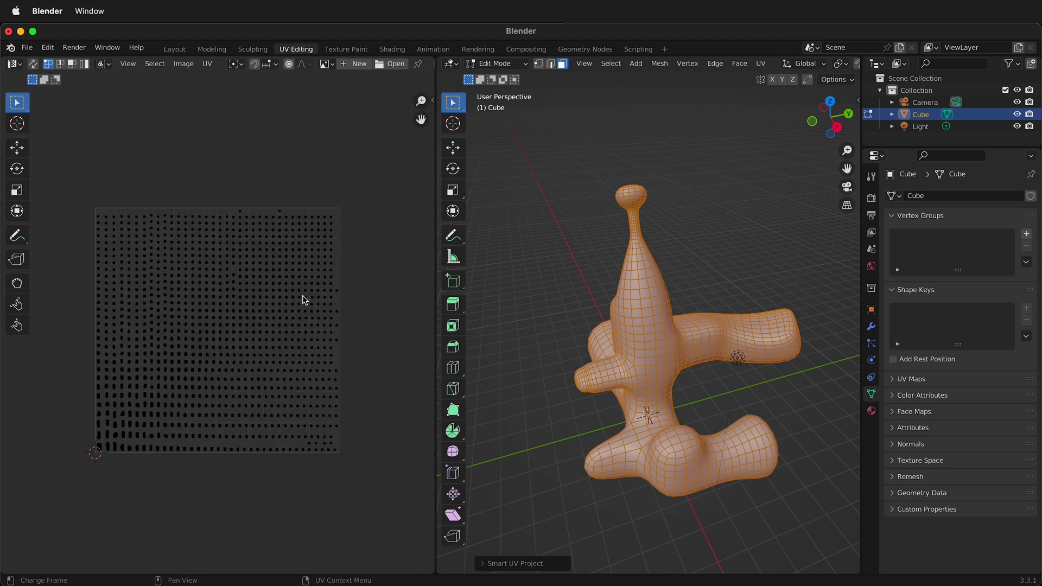
scroll(304, 302, up, 6)
scroll(305, 301, up, 3)
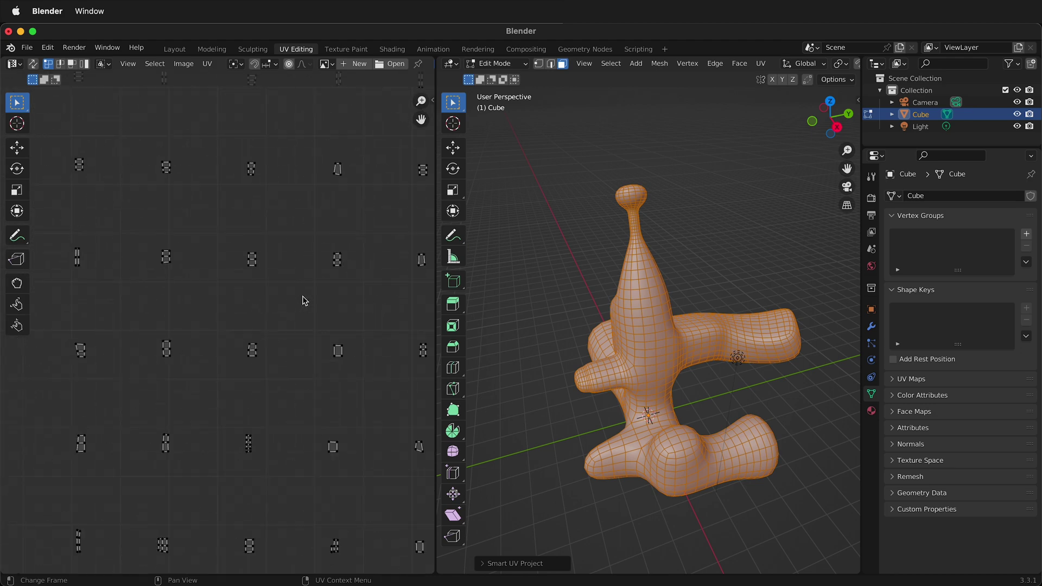
scroll(239, 404, down, 3)
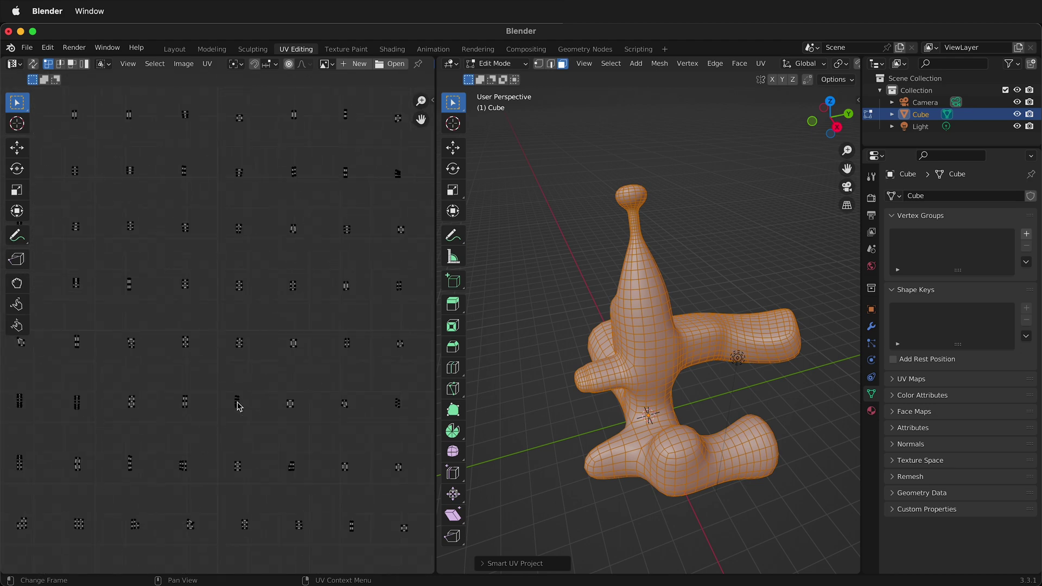
scroll(239, 407, down, 4)
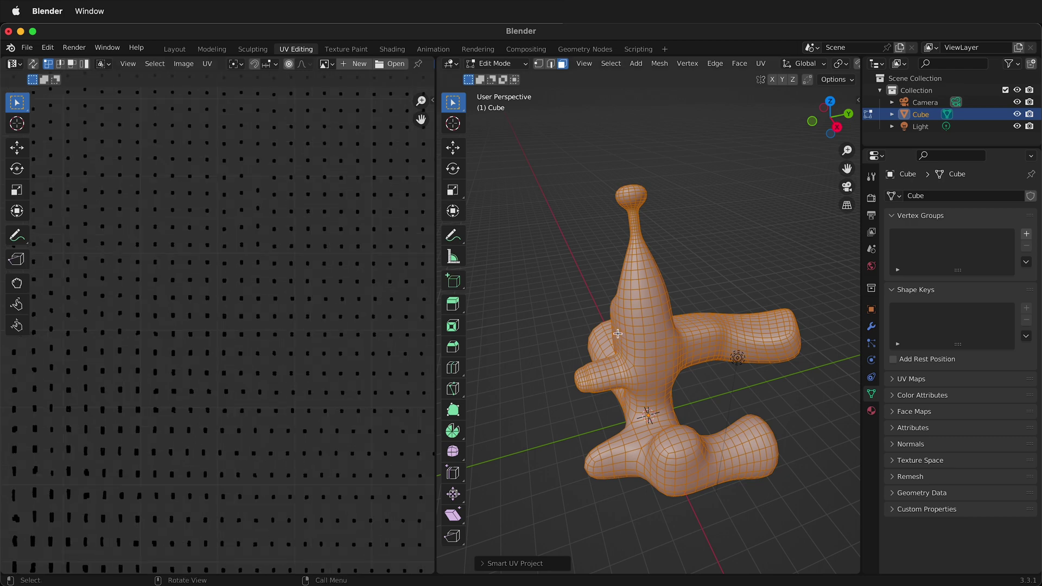
Step: Undo, unwrap with Smart UV Project at an 80° angle limit, inspect the islands, then undo it
key(ctrl+z)
key(u)
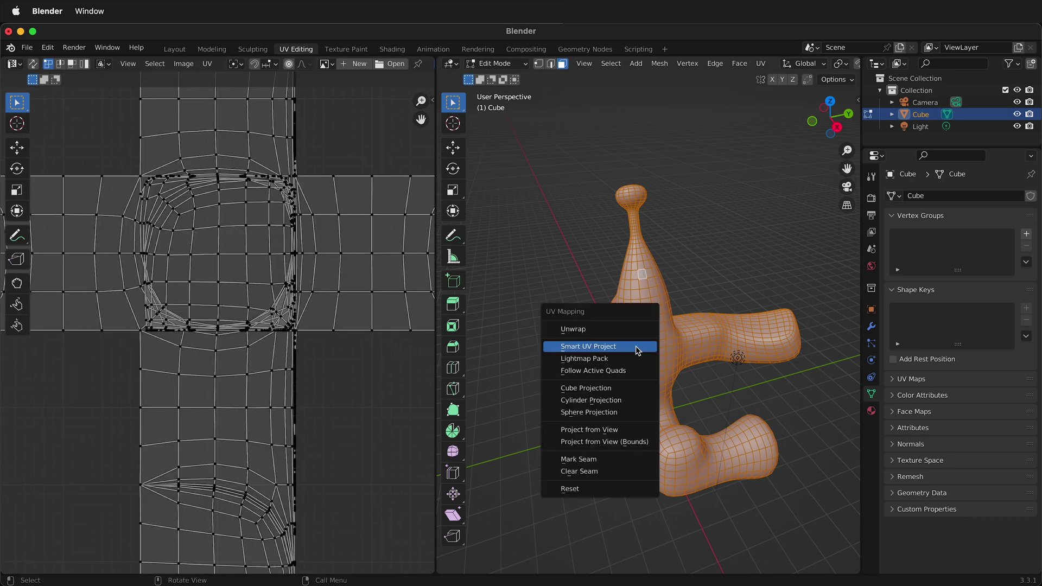
click(636, 347)
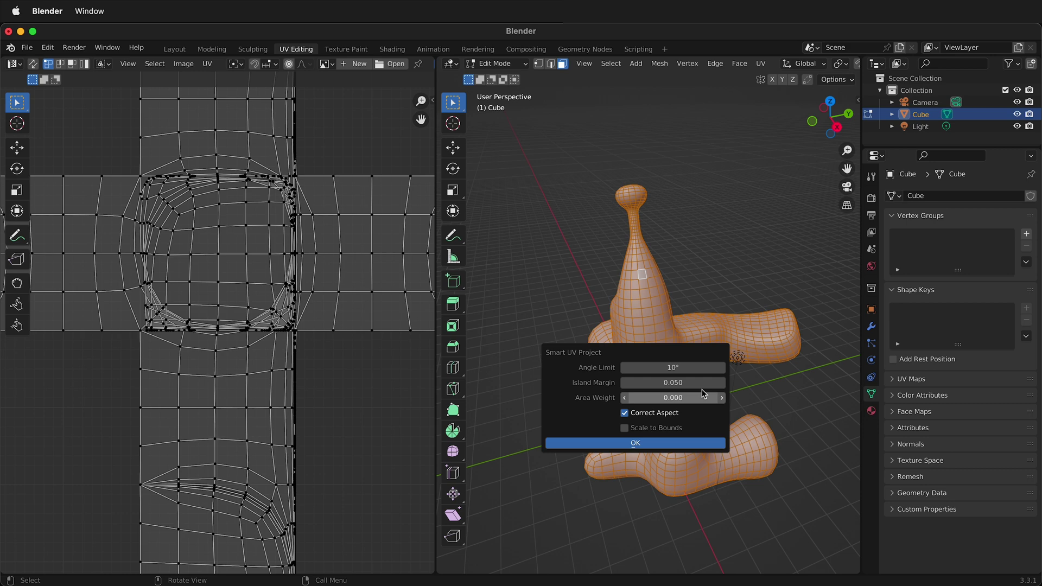
click(677, 367)
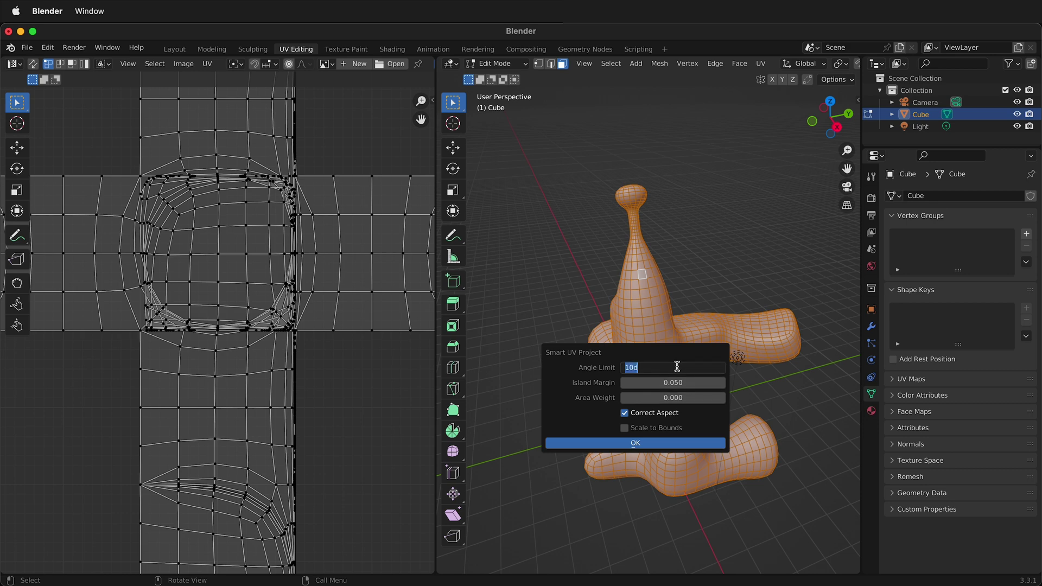
text(80)
click(636, 444)
scroll(301, 337, up, 3)
scroll(302, 341, down, 6)
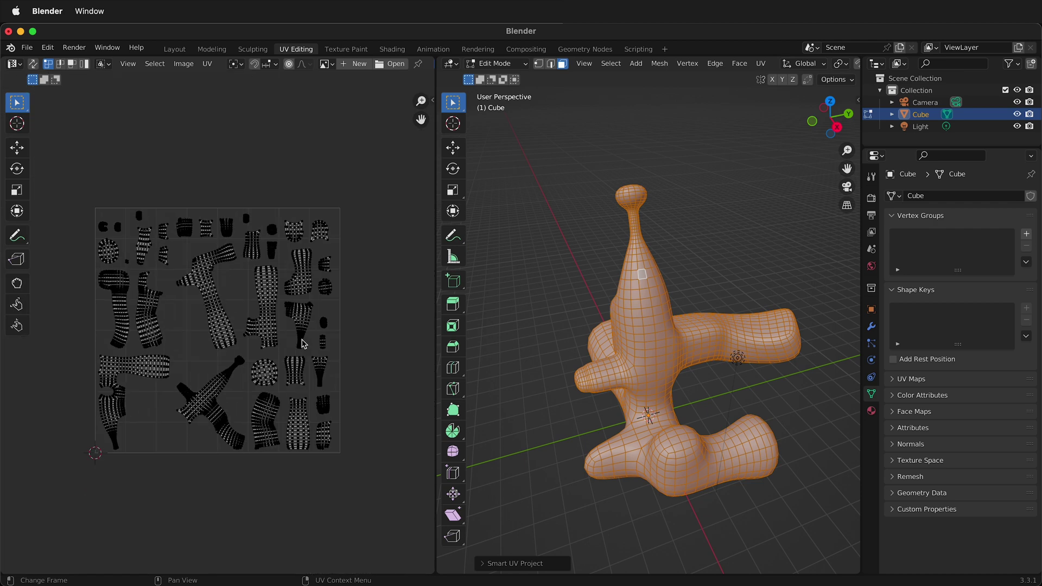
scroll(251, 259, up, 2)
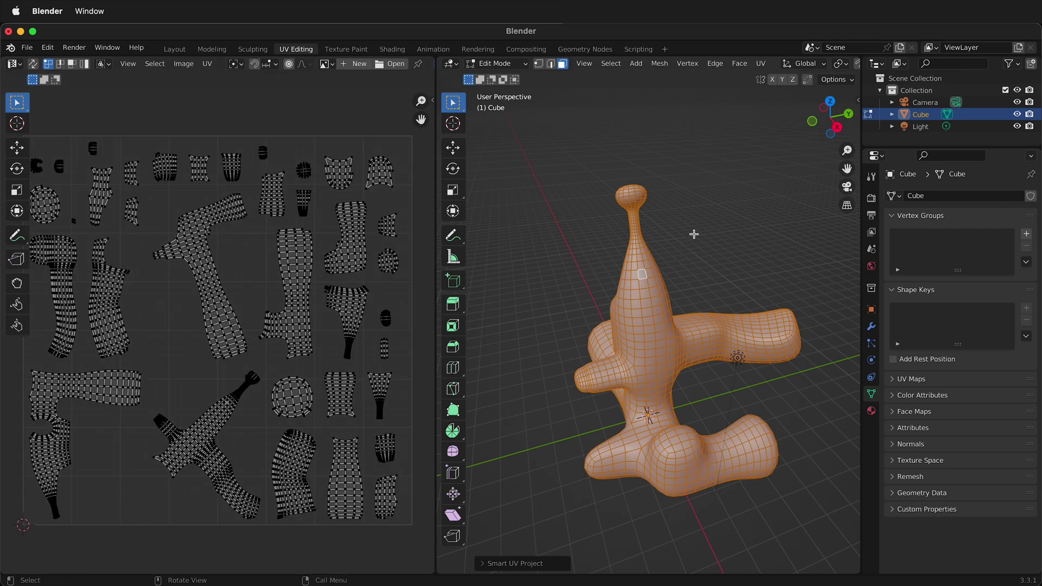
key(super+z)
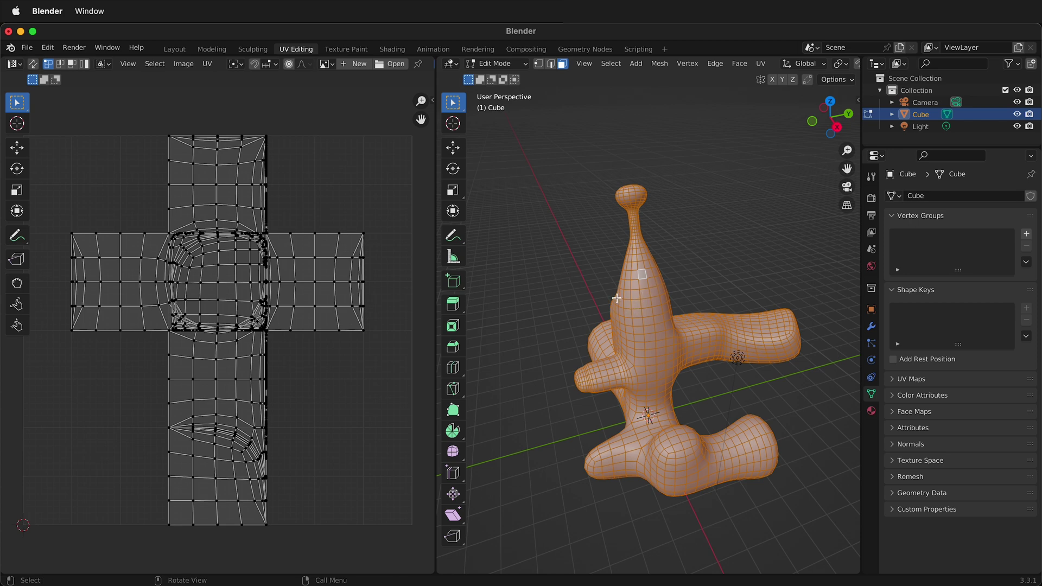
Step: Unwrap with Smart UV Project at Island Margin 0
key(u)
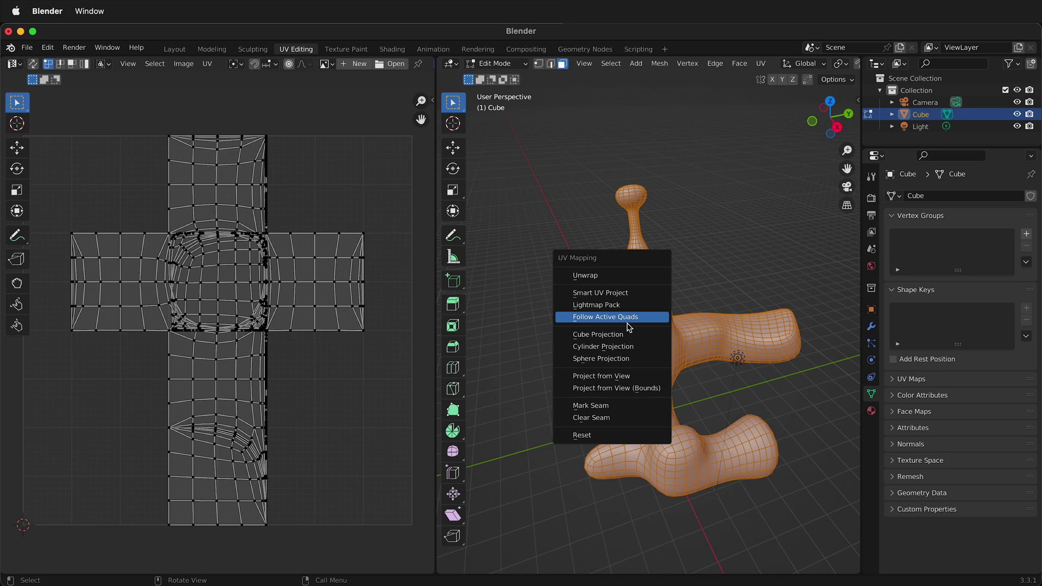
click(600, 295)
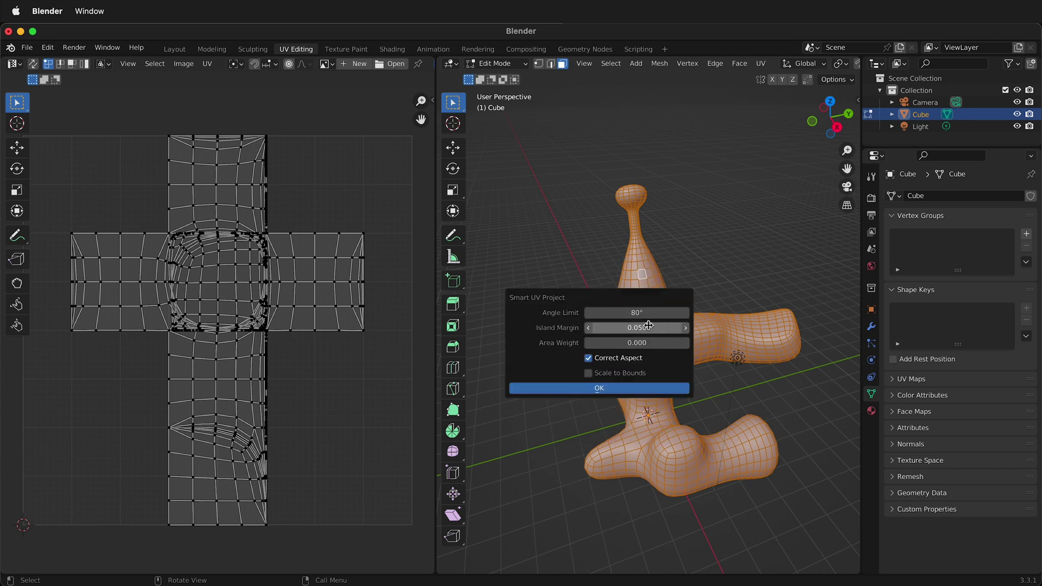
click(648, 328)
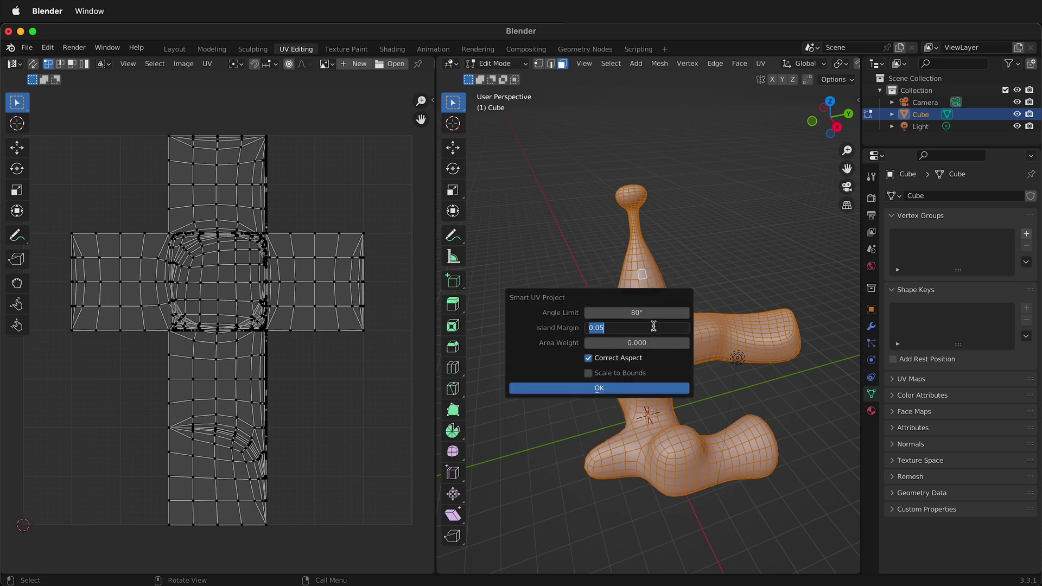
text(0)
key(Return)
Step: Rerun Smart UV Project with Scale to Bounds so the islands fill the UV square
key(u)
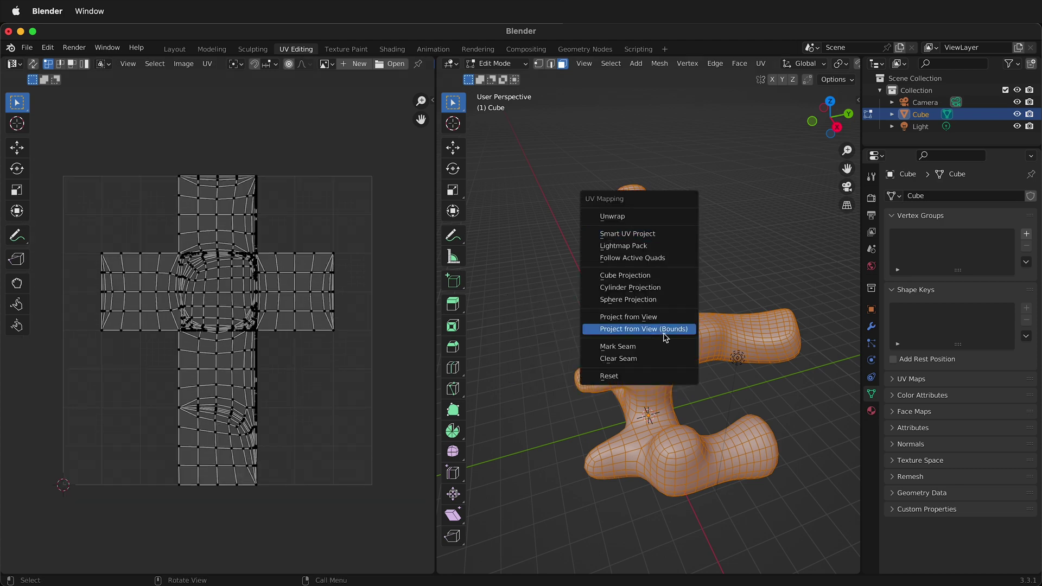
click(627, 233)
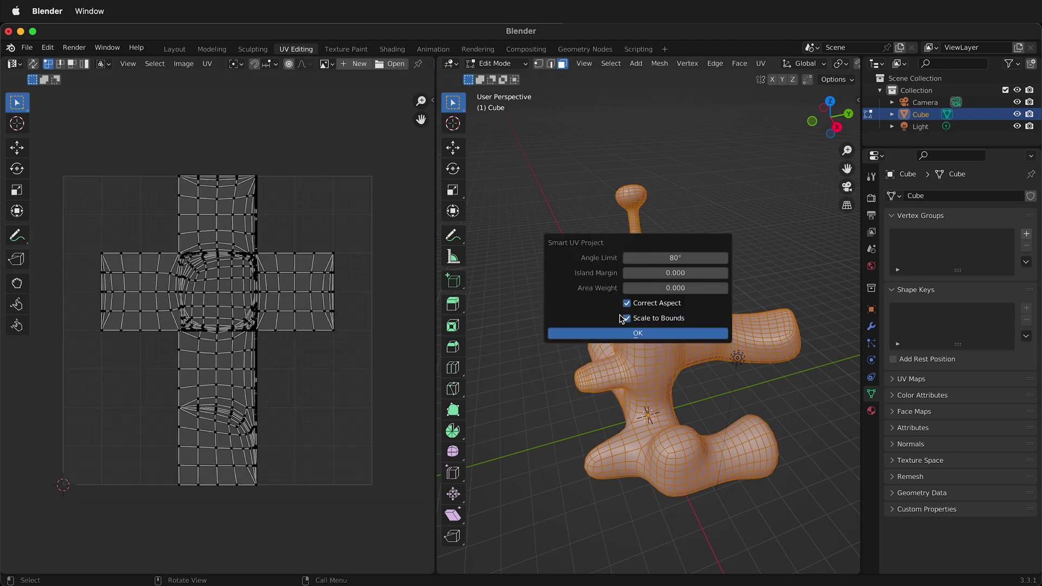
click(629, 331)
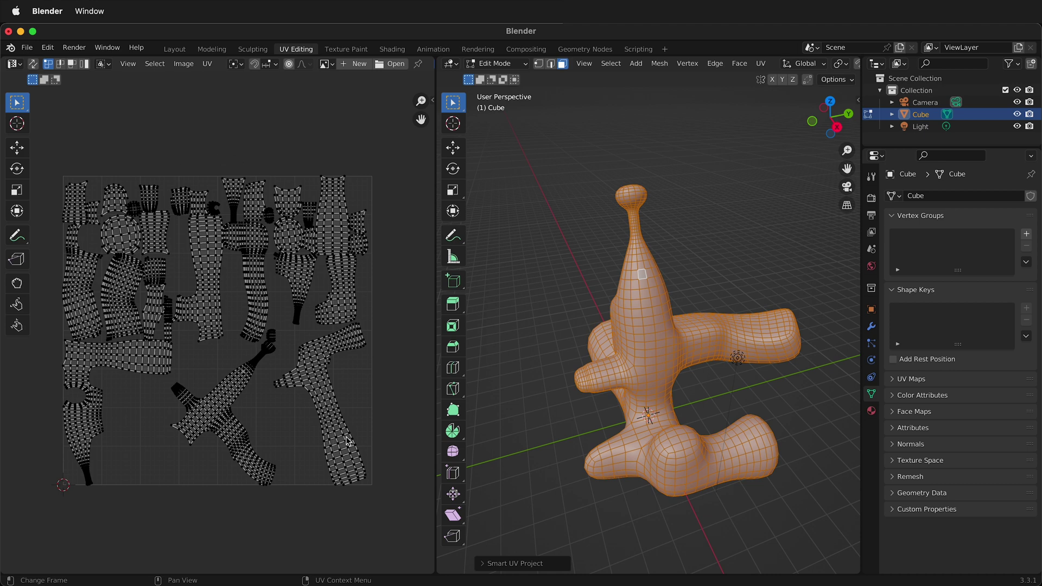
scroll(543, 162, down, 2)
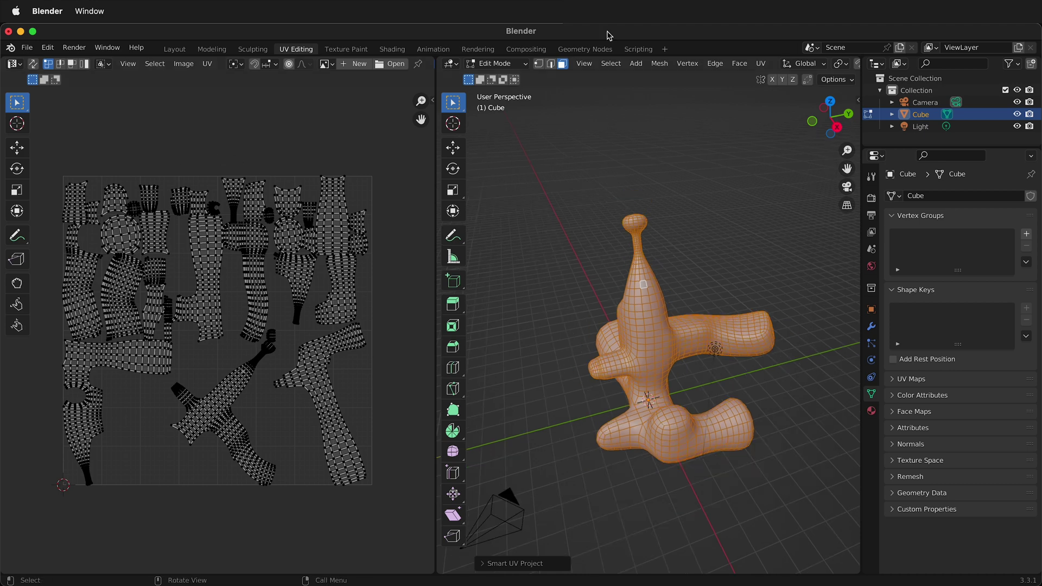